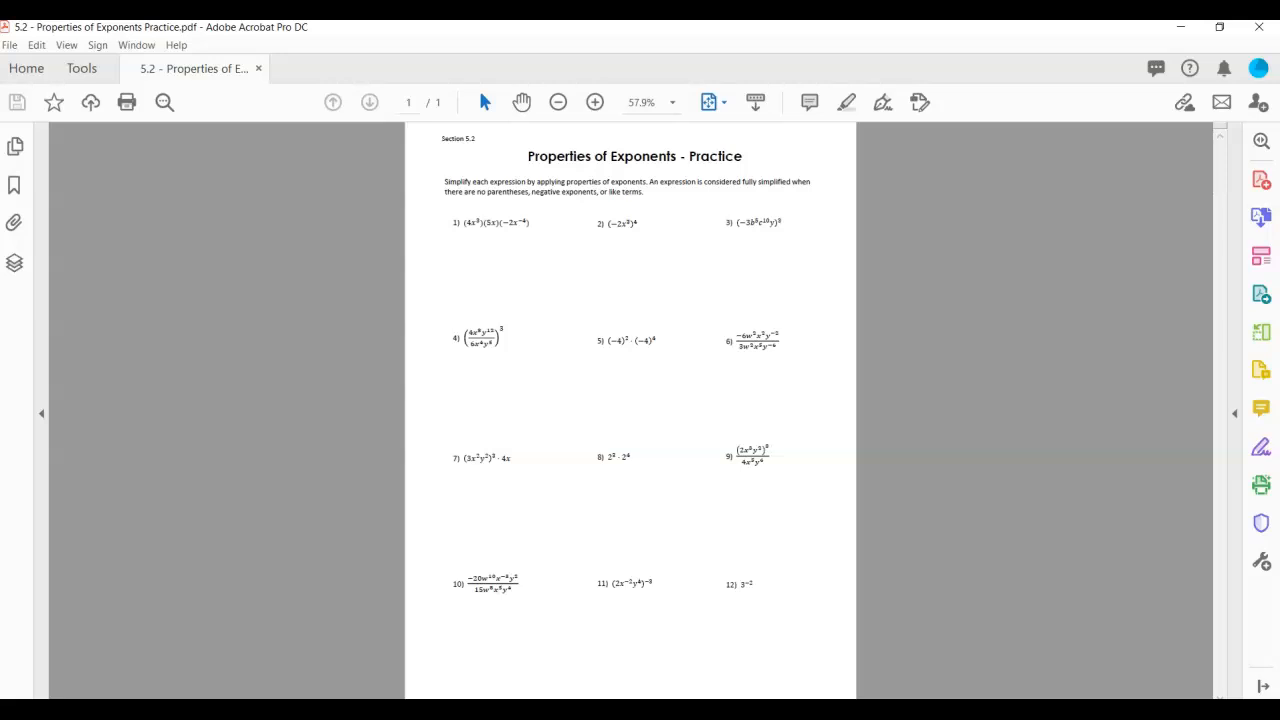
- Enlarge the view of the Properties of Exponents practice worksheet
click(595, 102)
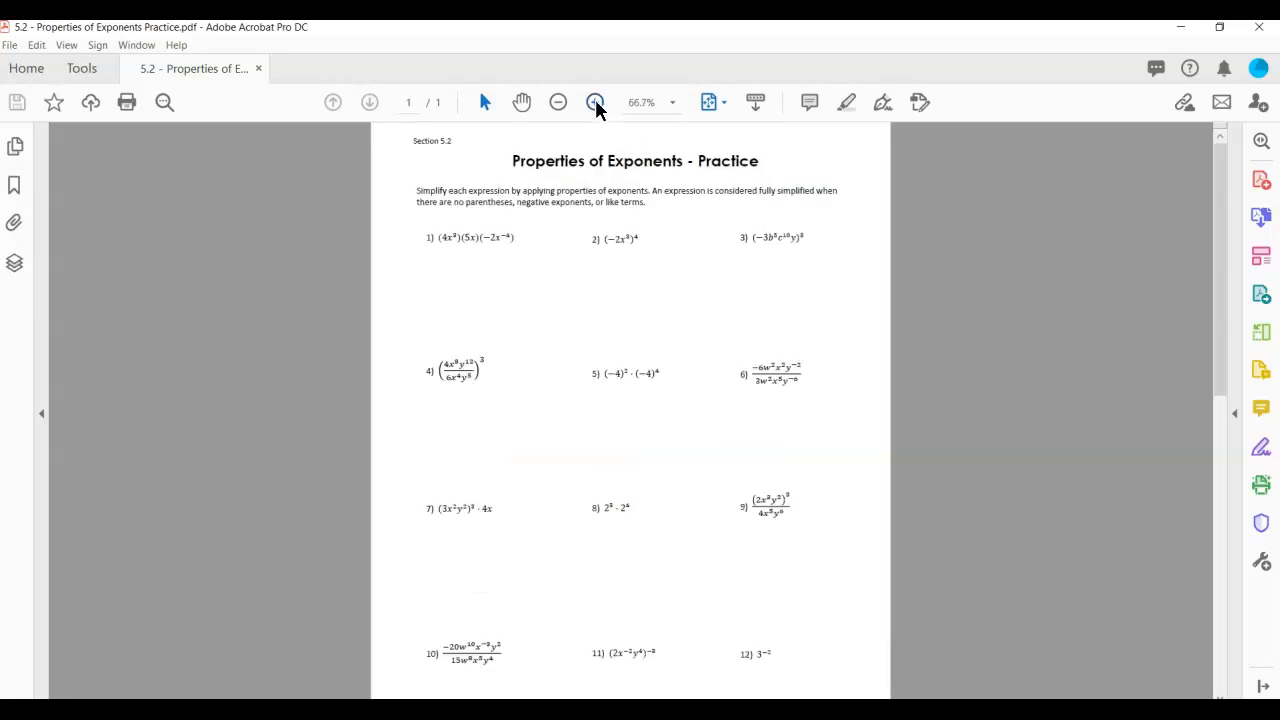
click(595, 102)
click(595, 102)
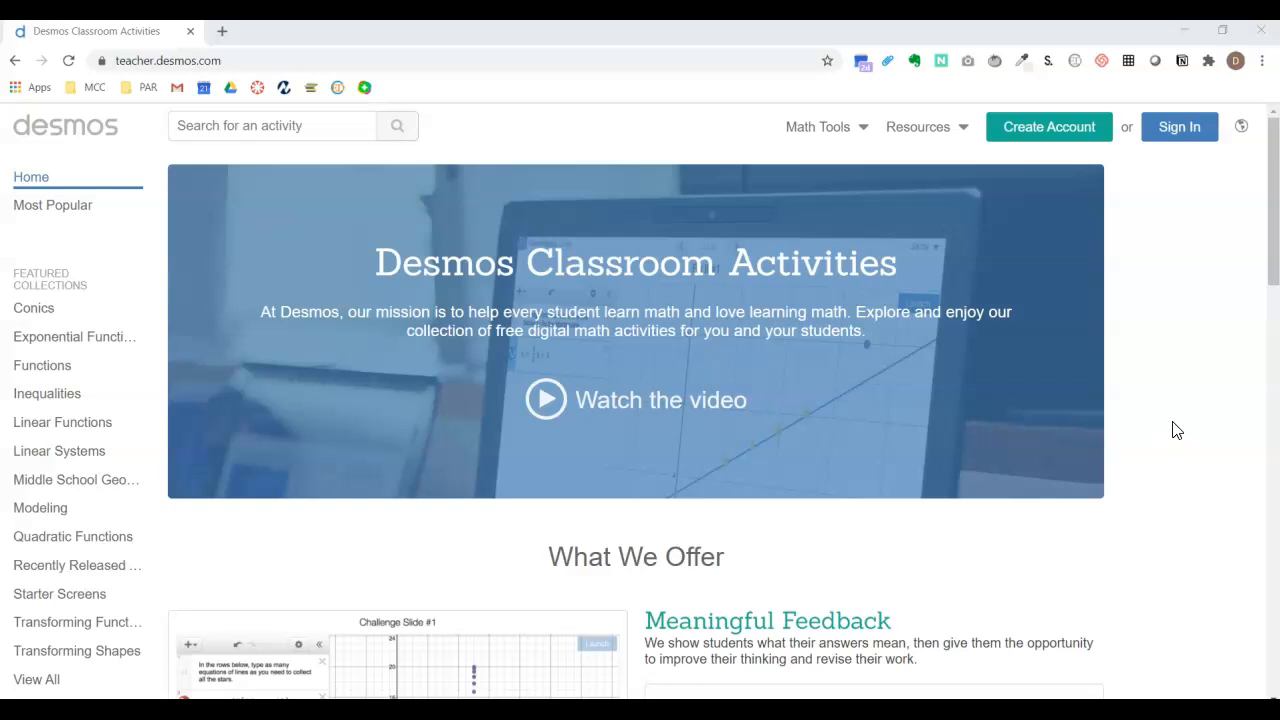
- In the browser, sign in to teacher.desmos.com with a Google account
click(268, 67)
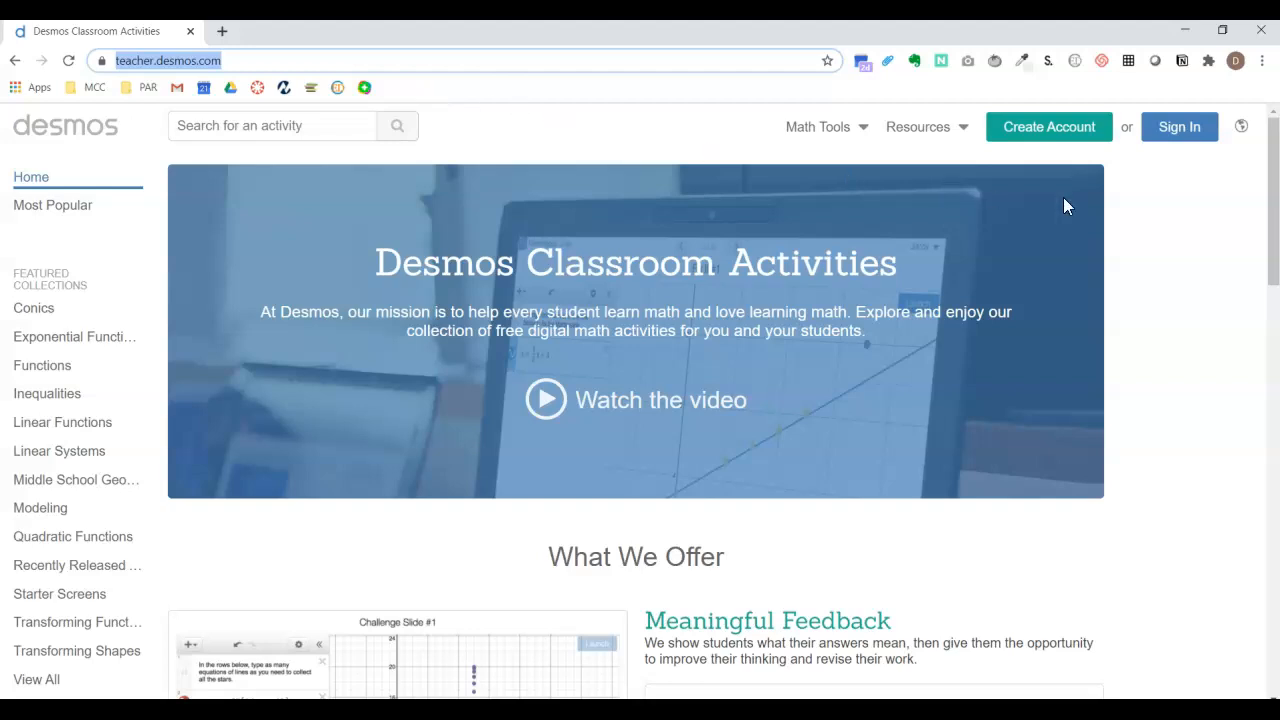
click(1181, 133)
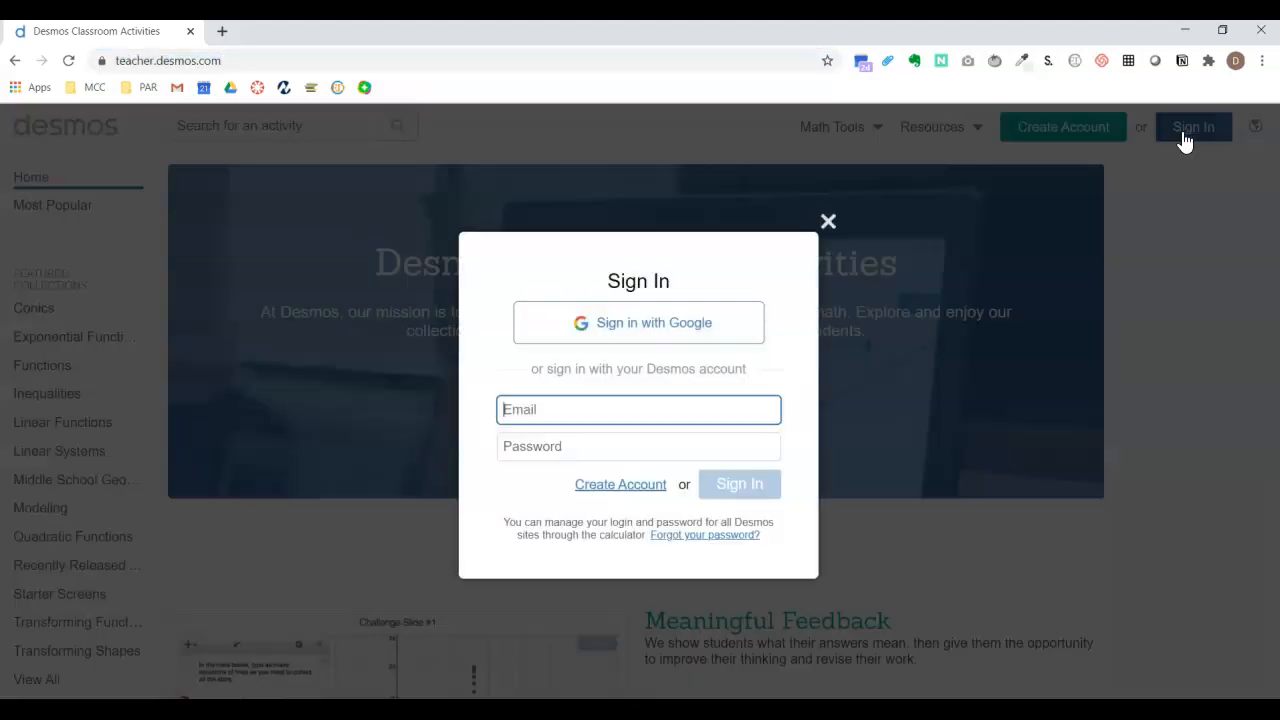
click(690, 330)
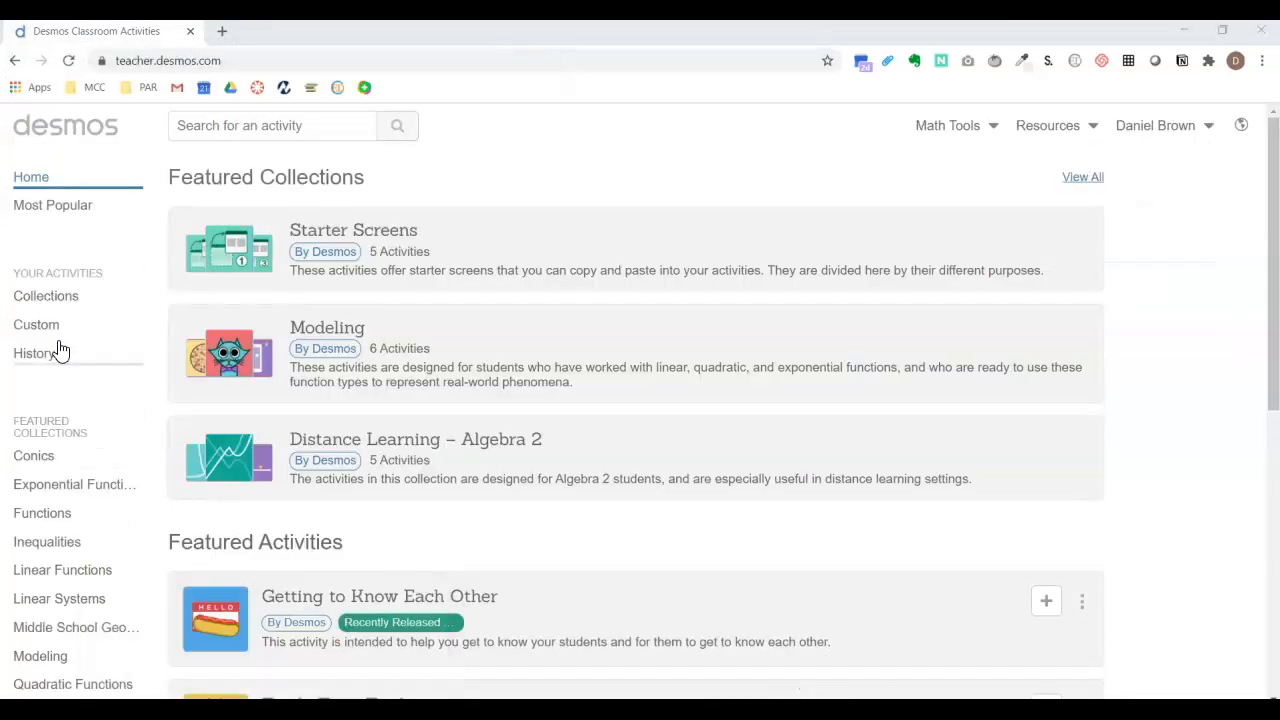
- Create a new custom activity named "Example Activity" that anyone with the link can view
click(48, 338)
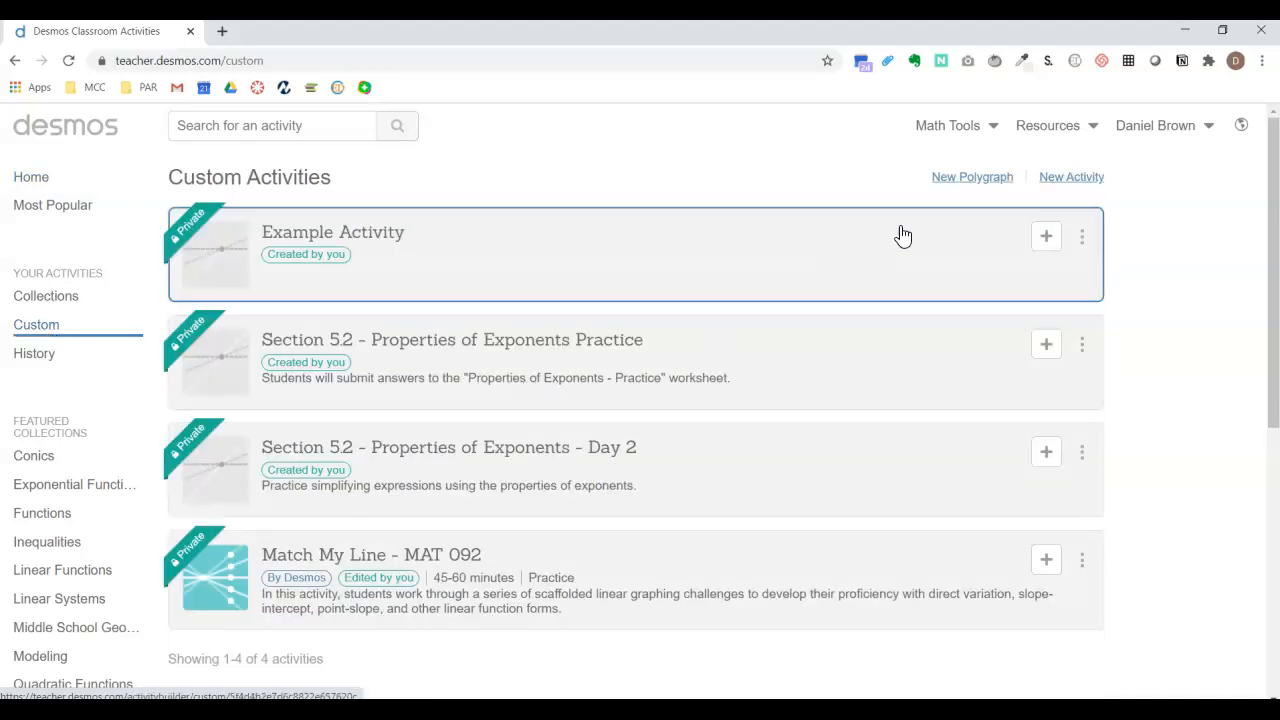
click(1090, 188)
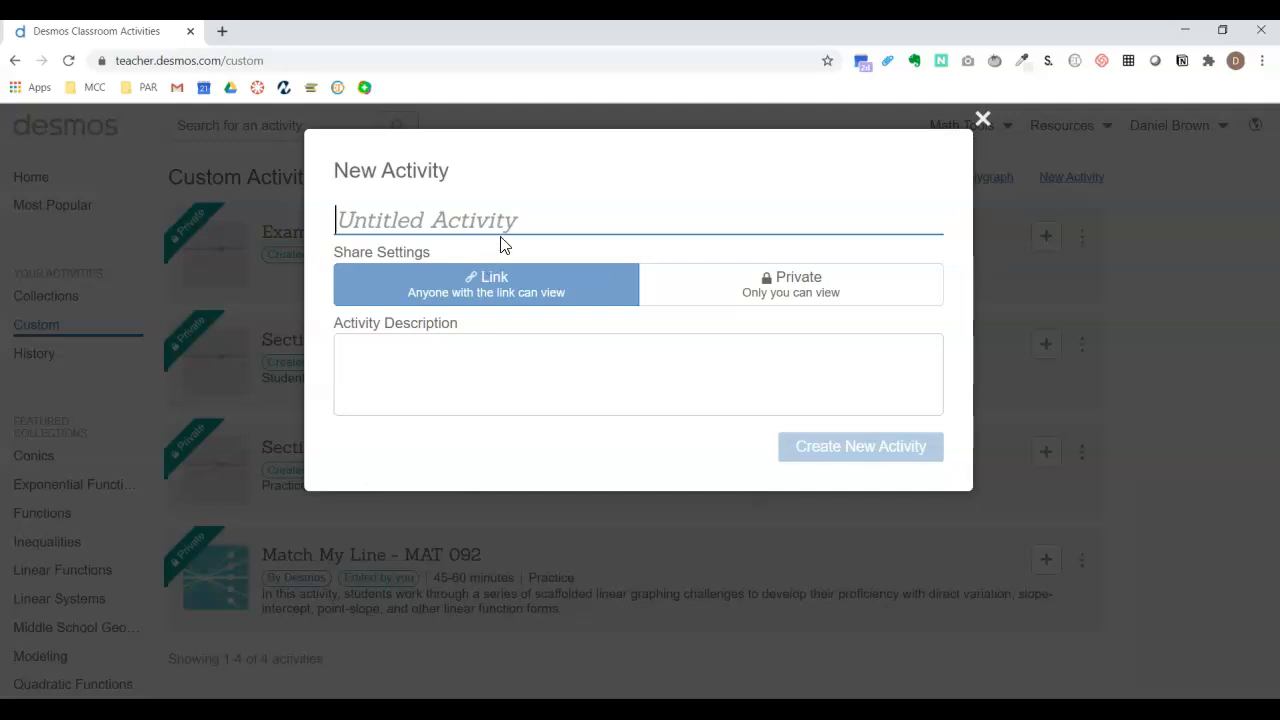
text(Example Activity)
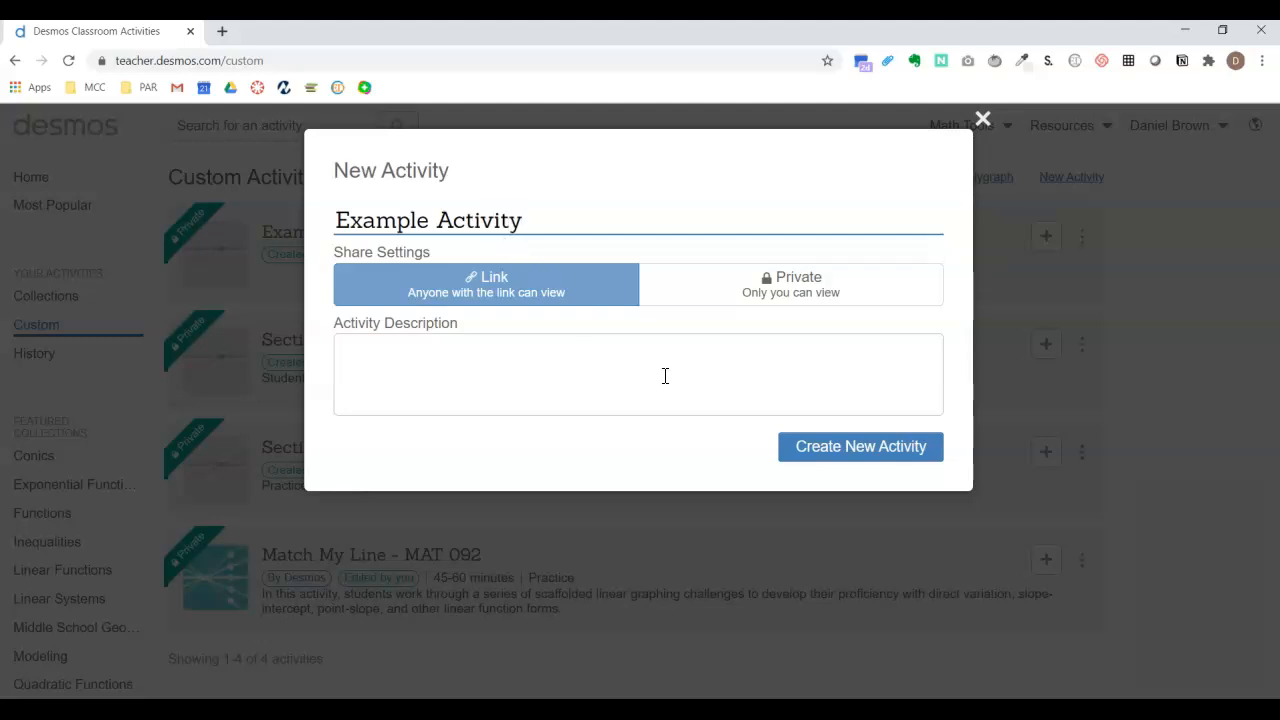
click(843, 459)
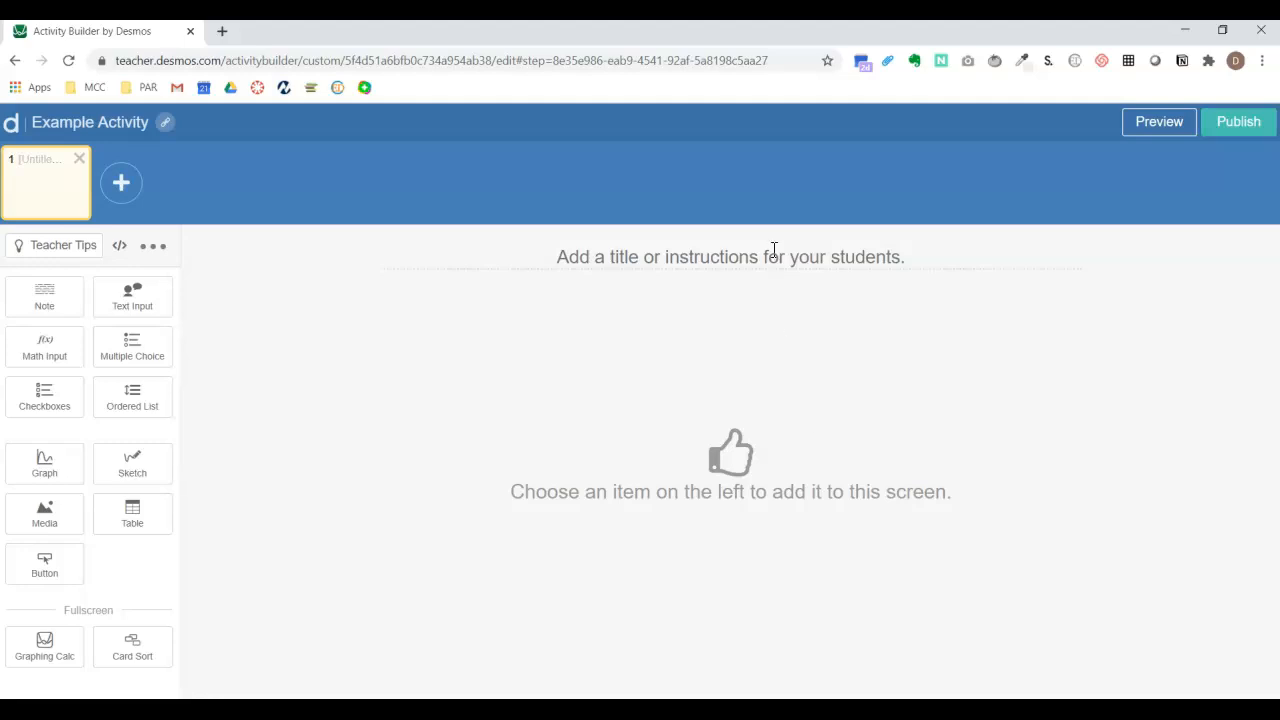
- Title the first screen "Submit your answer to #1" and add a Math Input to it
click(815, 258)
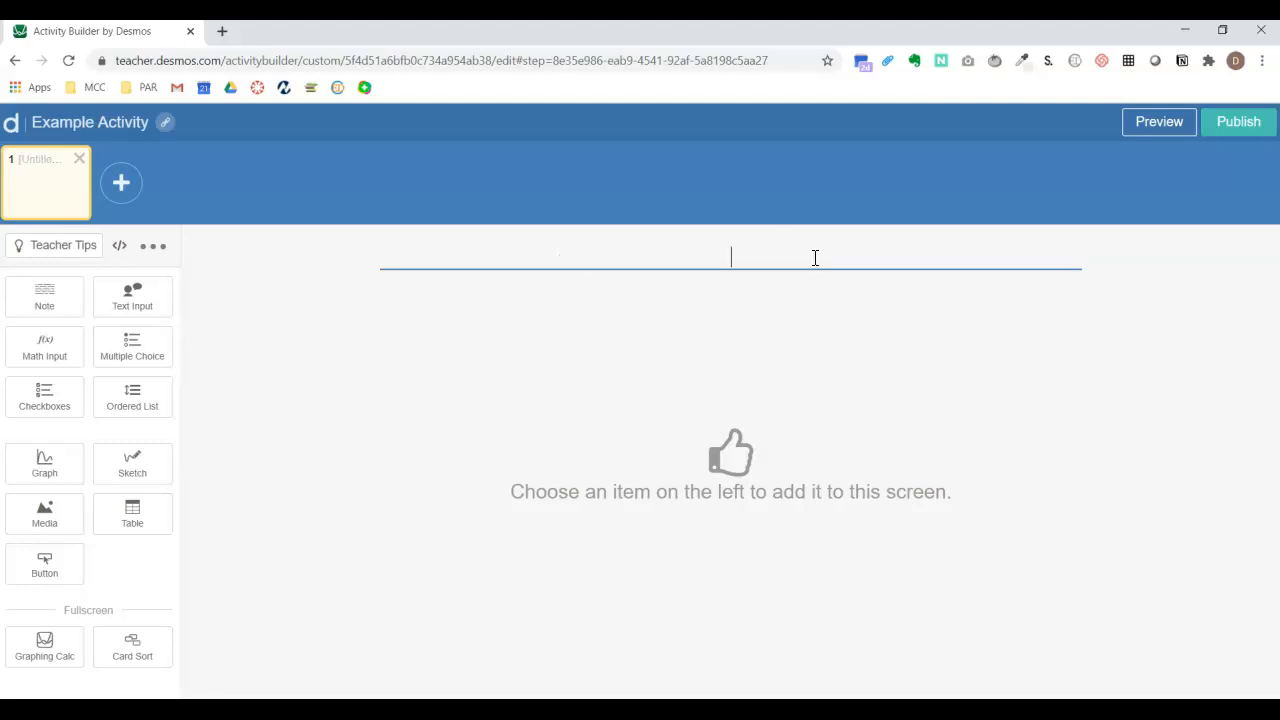
text(Submit your answer to #1)
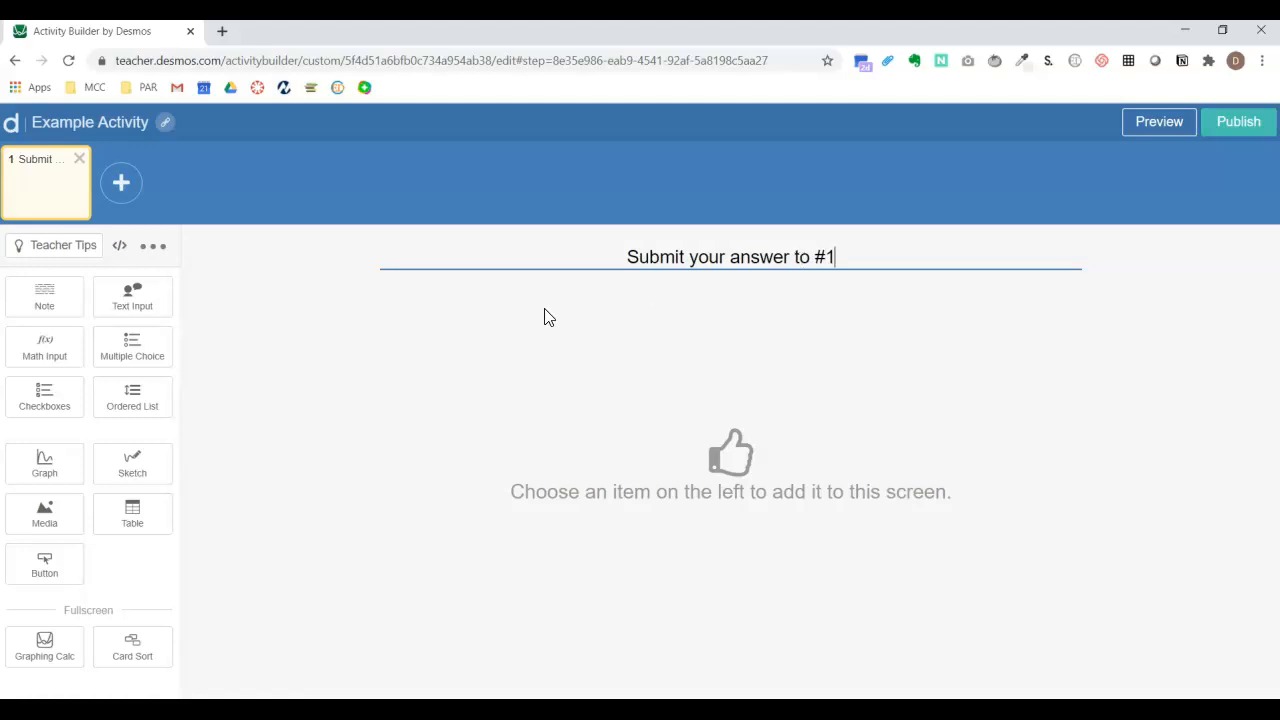
click(51, 350)
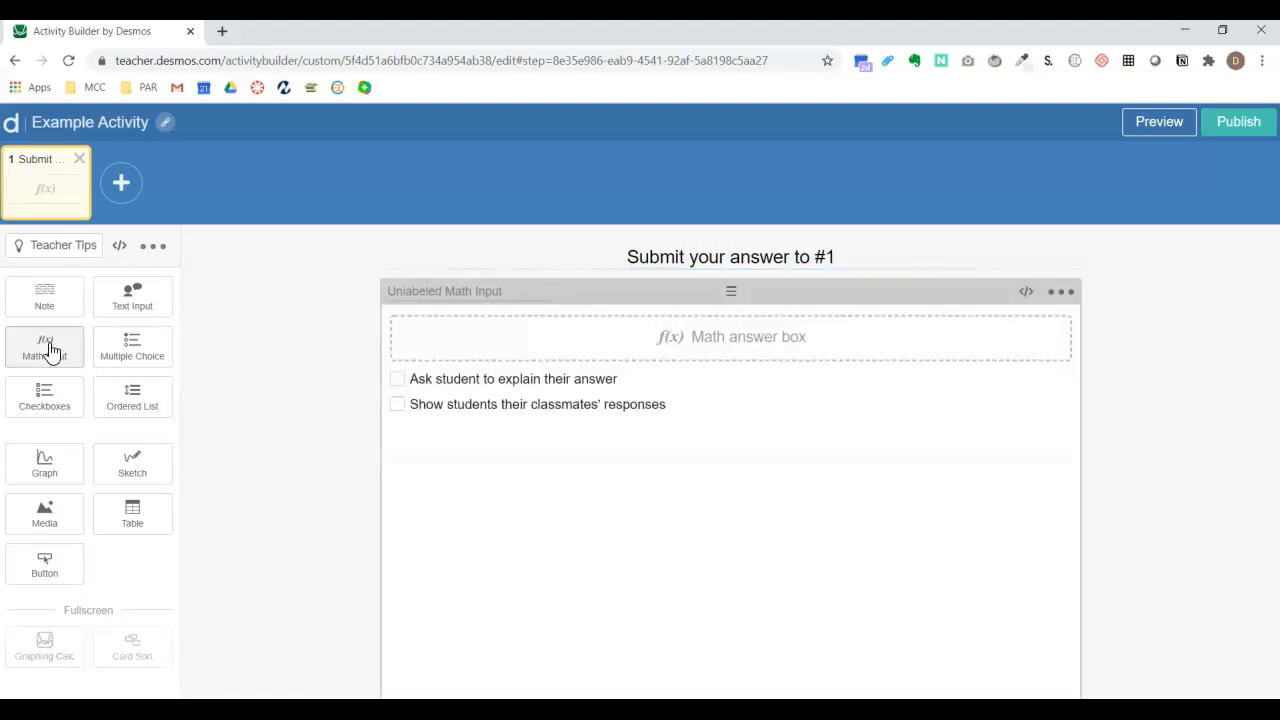
- Duplicate the first screen and change the copy's title to "Submit your answer to #2"
click(153, 250)
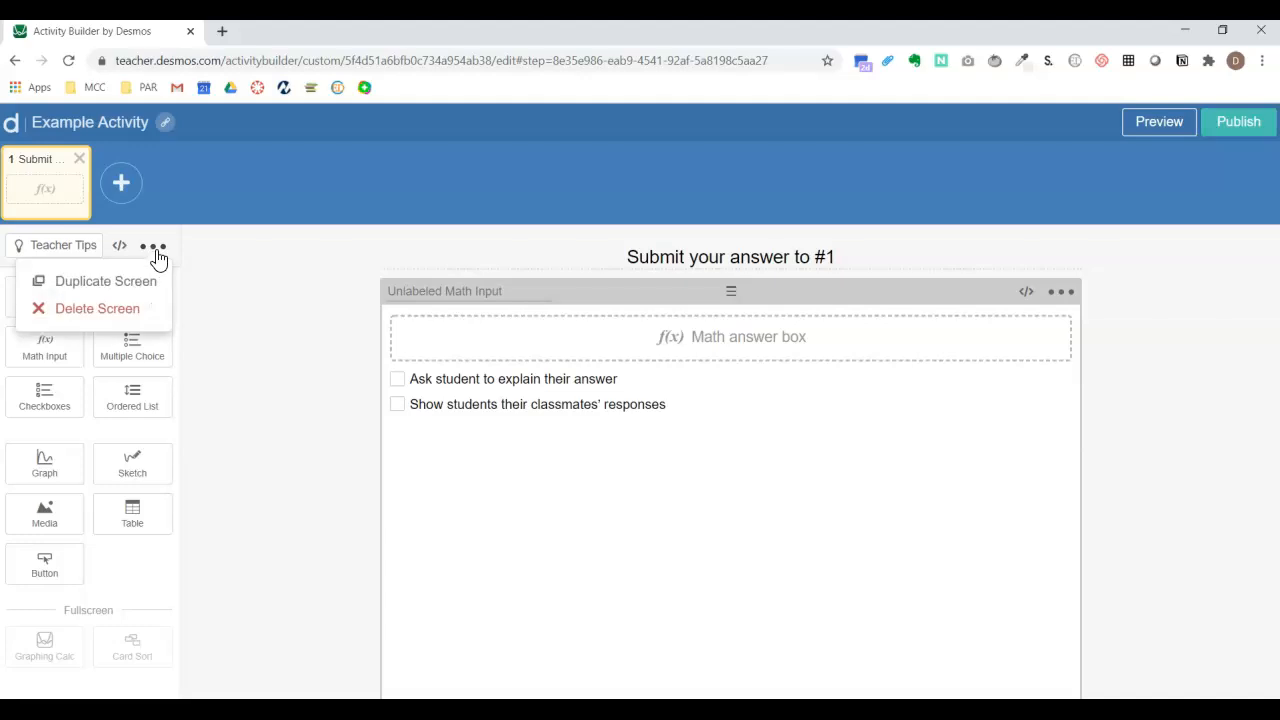
click(105, 281)
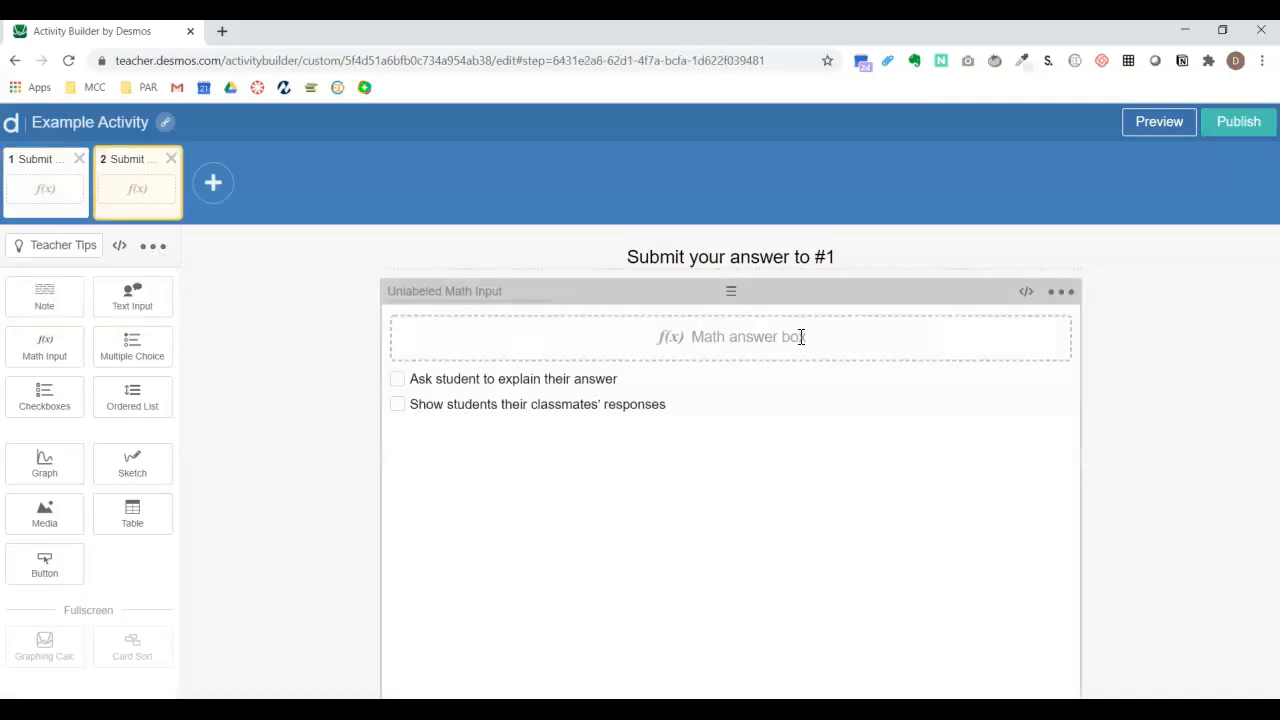
click(843, 260)
key(BackSpace)
text(2)
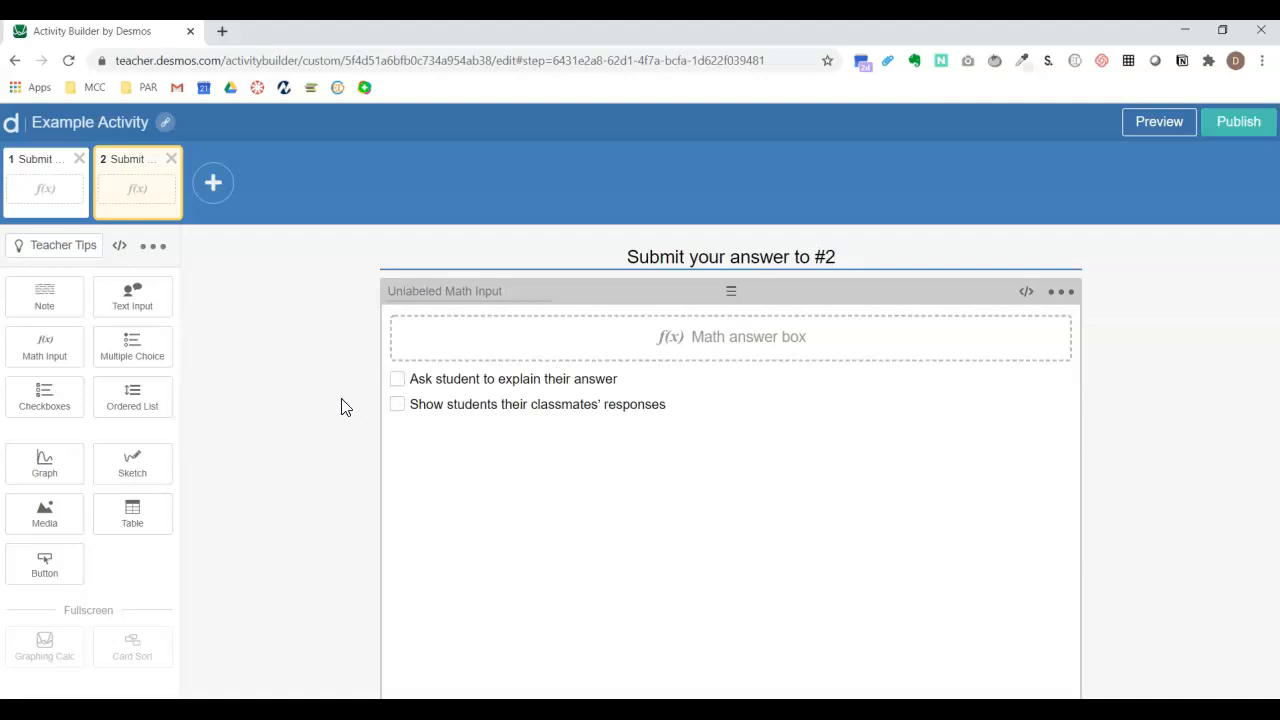
key(alt+Tab)
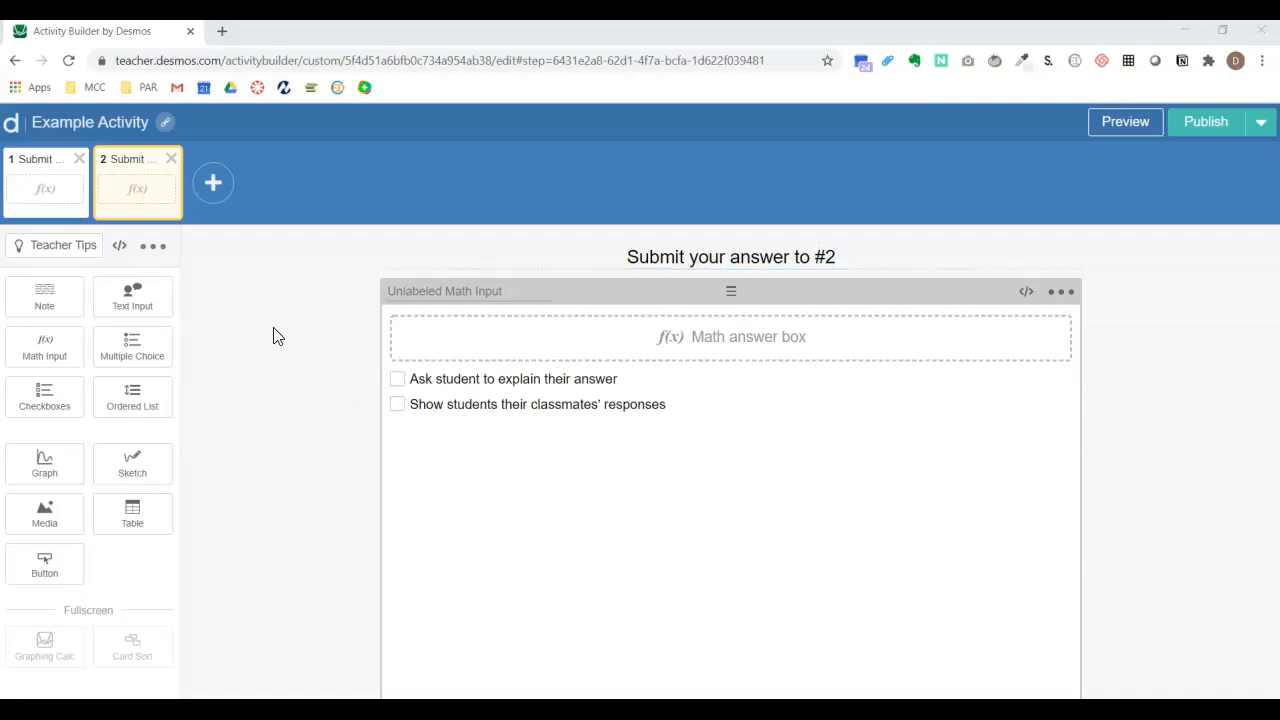
- Add a third screen titled "Simplify the expression" with a note containing (3x^2)(7x^-4) and a Math Input
click(213, 188)
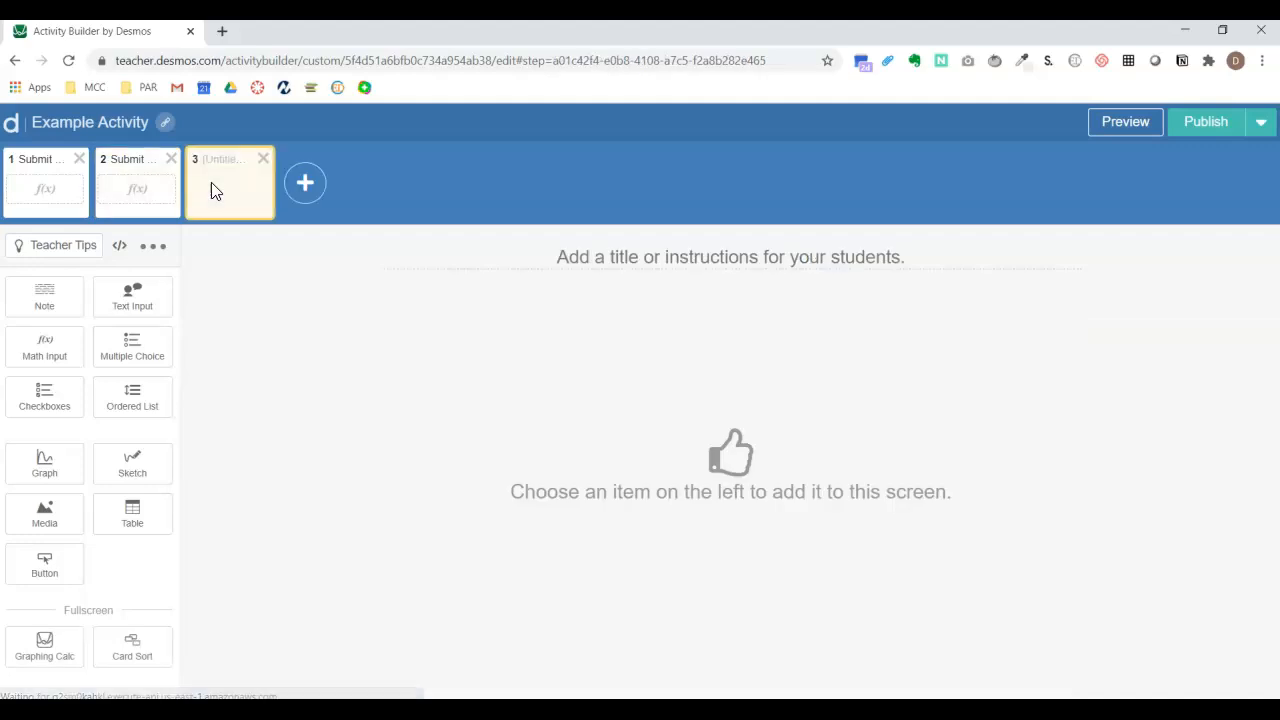
click(47, 305)
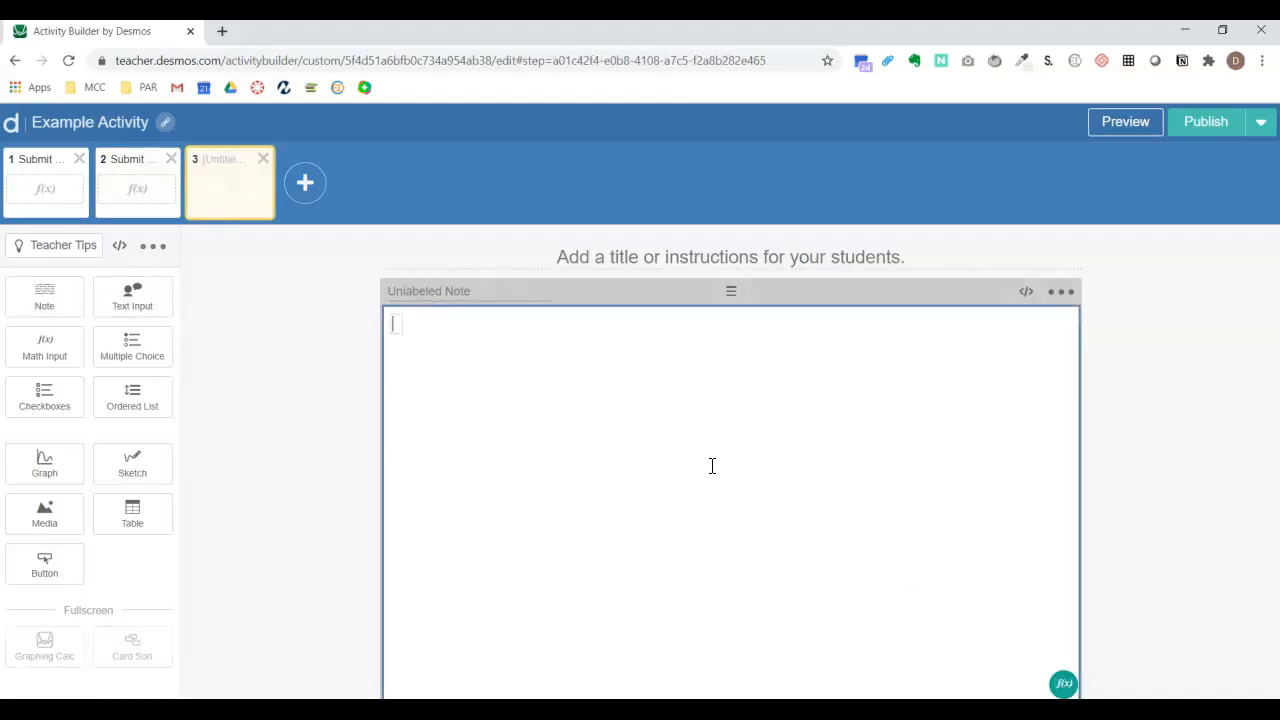
text((3x^2)(7x^-4)
click(588, 247)
text(Simplify the expression)
click(62, 362)
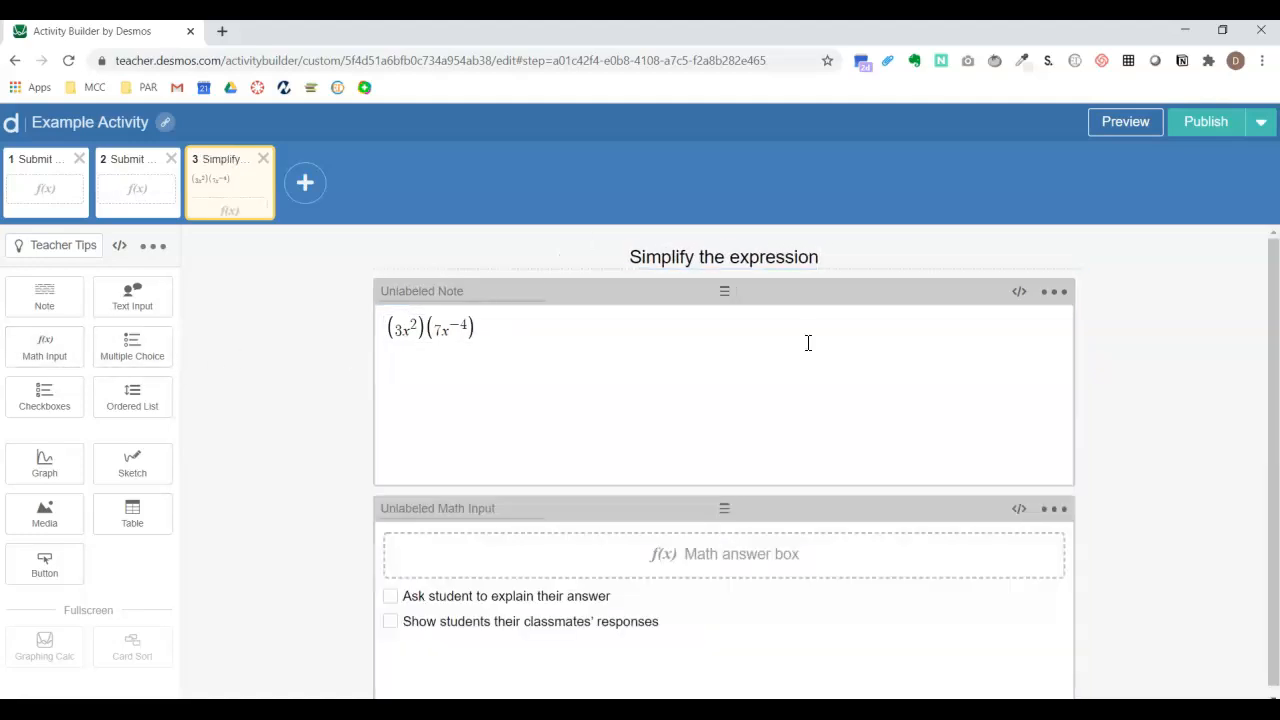
- Preview the second and third screens as a student and publish the activity
click(1122, 126)
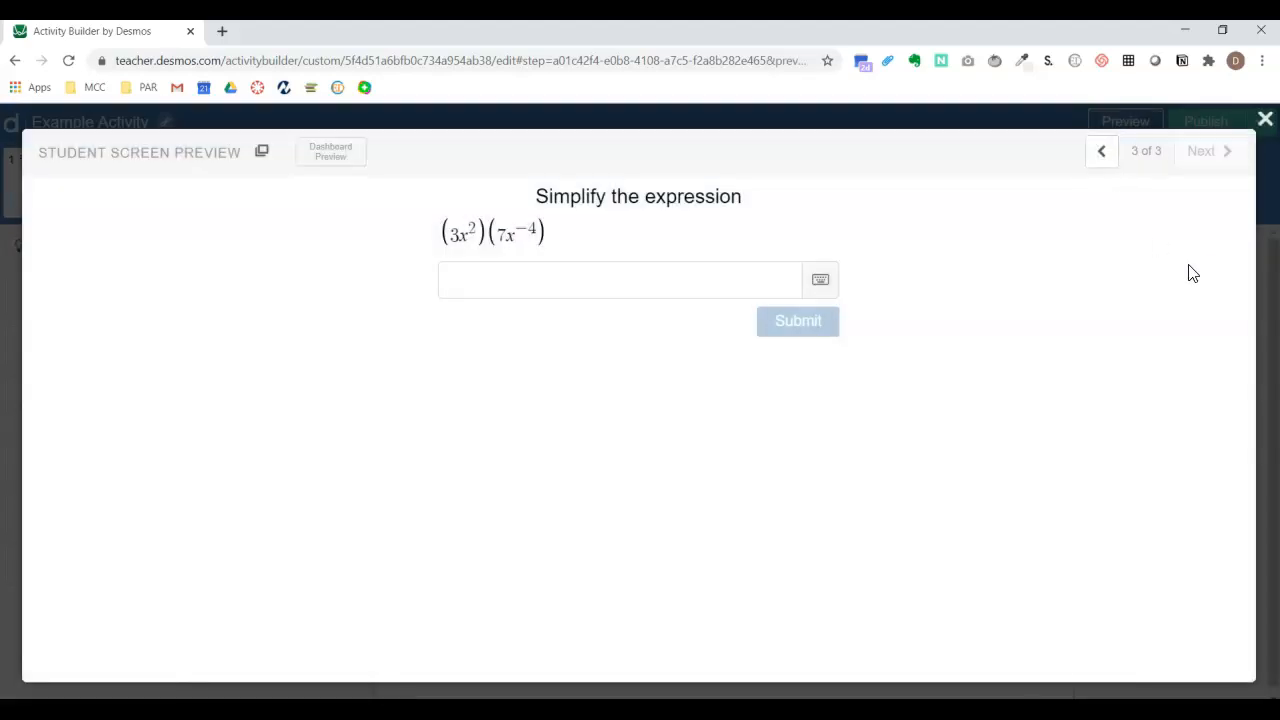
click(1104, 160)
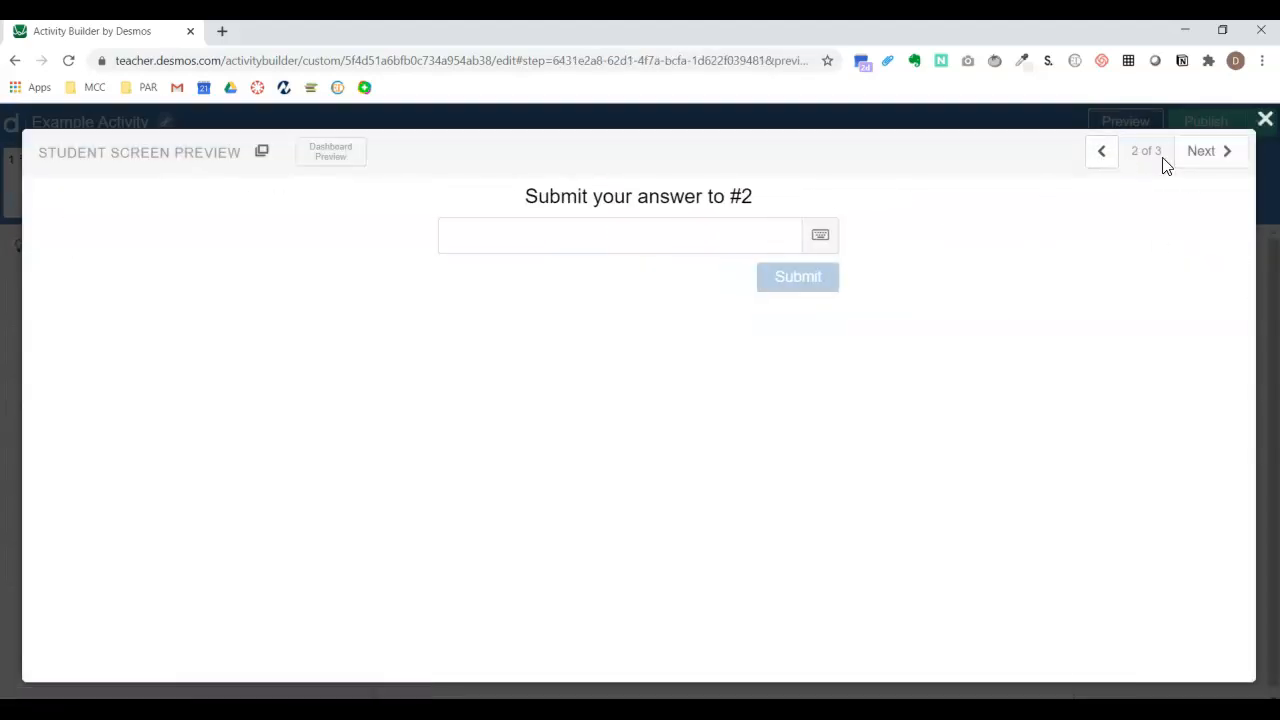
click(1200, 154)
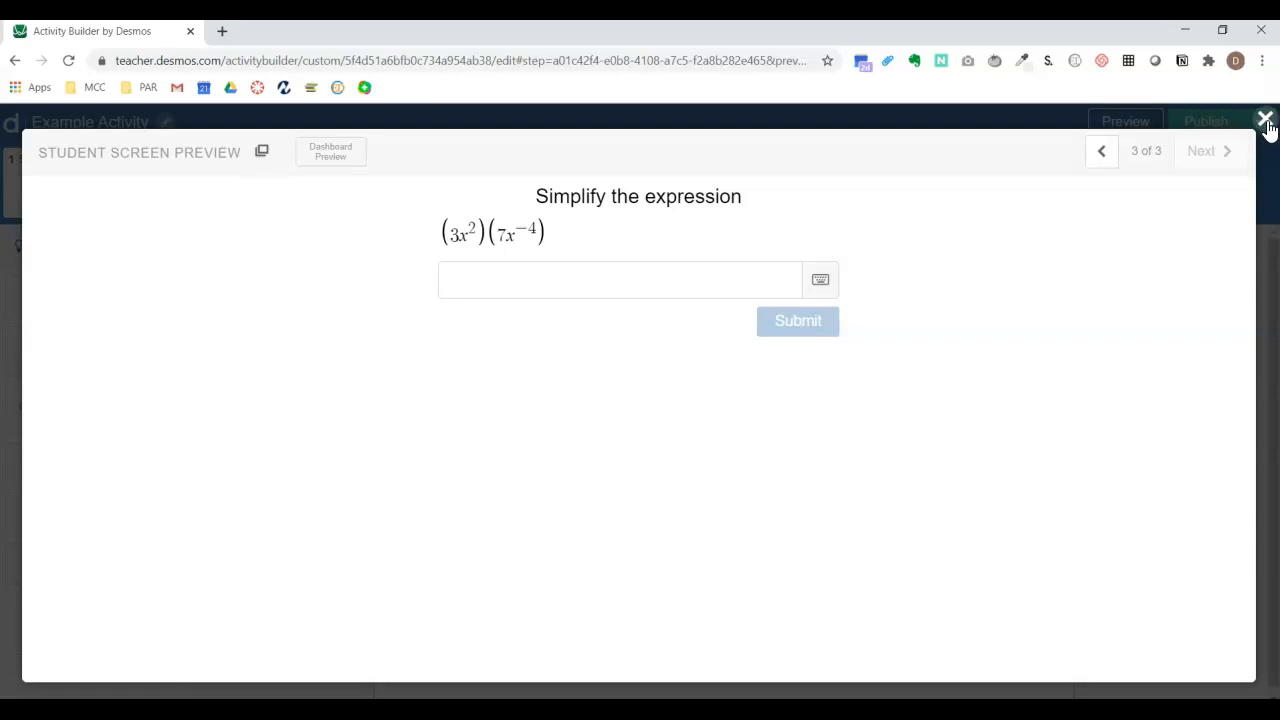
click(1265, 120)
click(1220, 128)
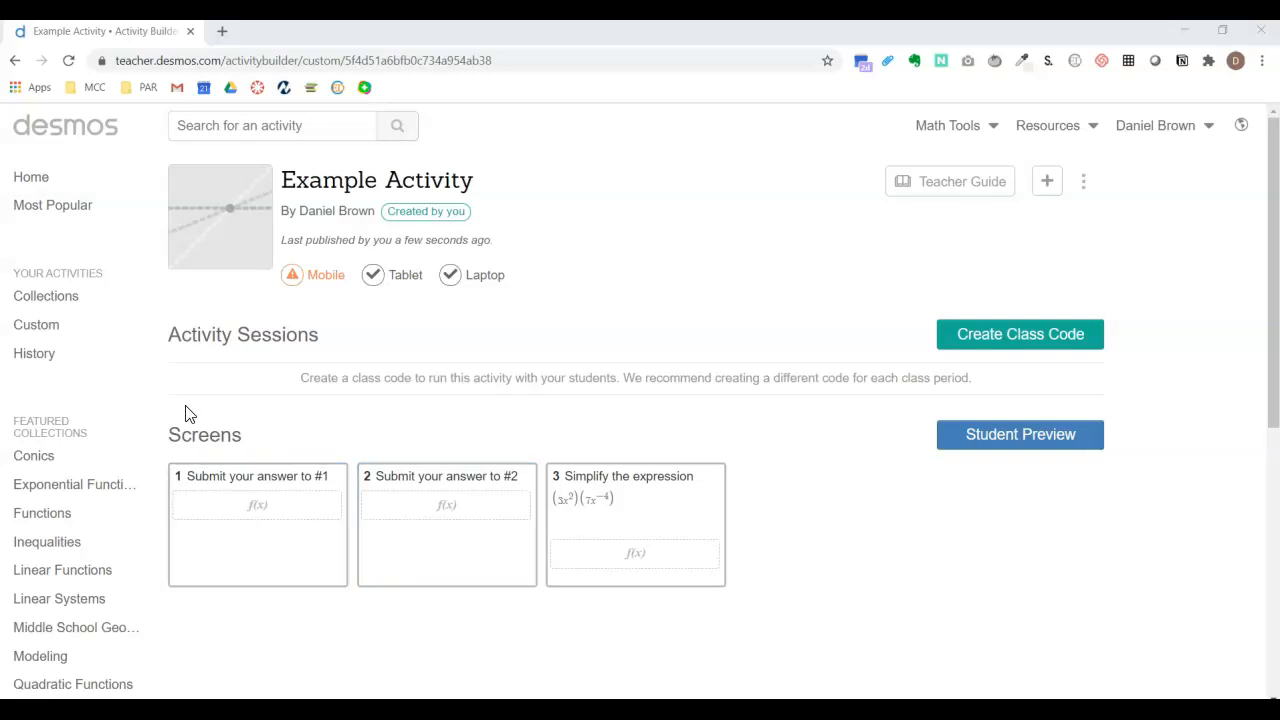
- Open the custom activity "Section 5.2 - Properties of Exponents Practice" and create a class code for it
click(49, 331)
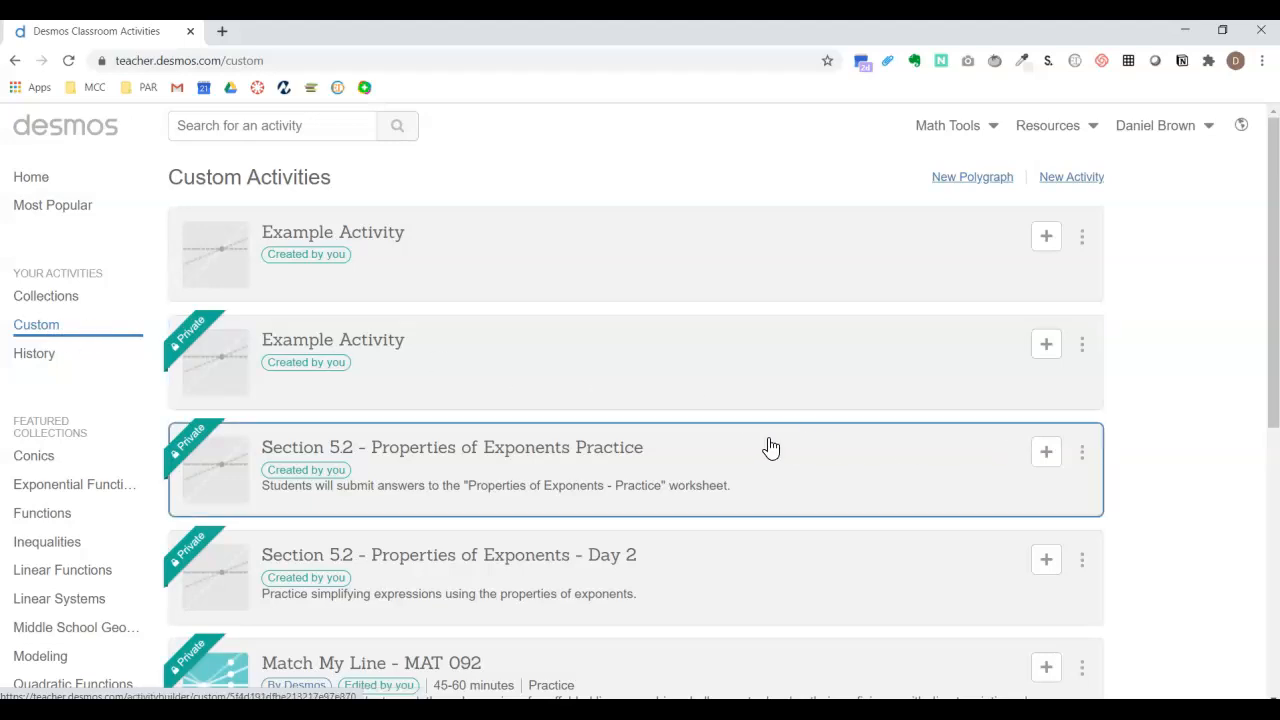
click(653, 450)
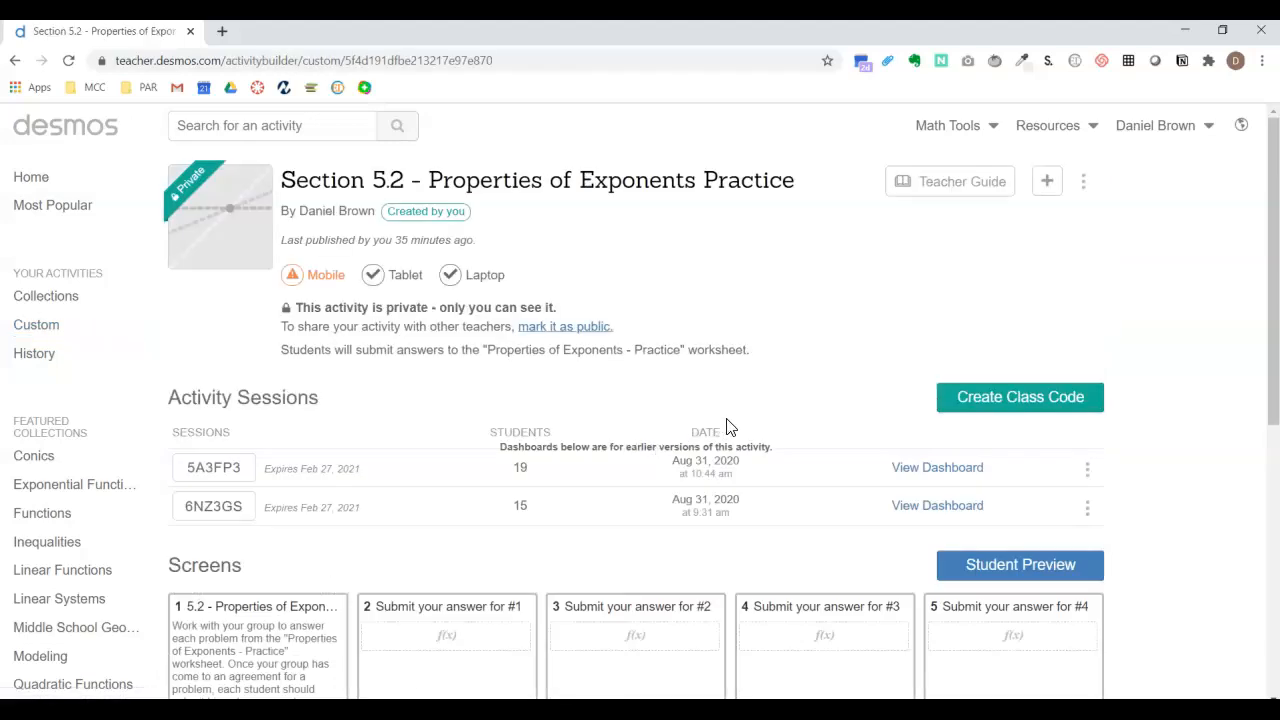
click(1030, 403)
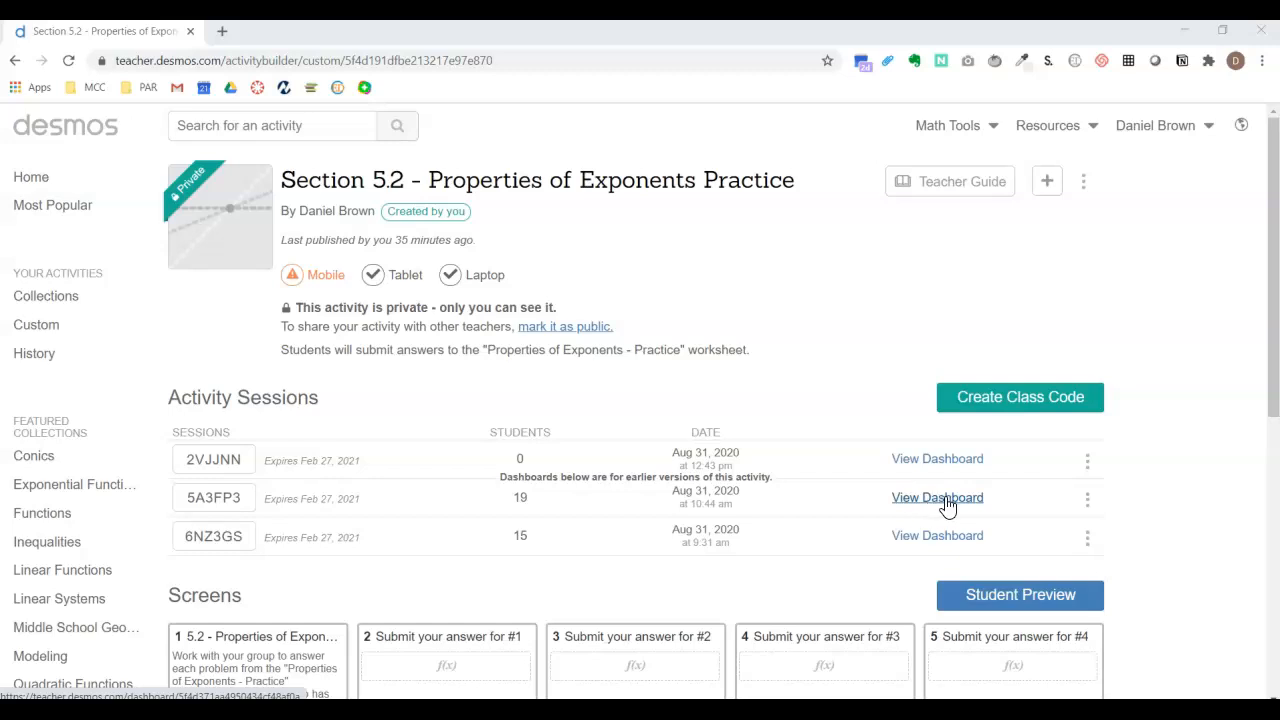
- View the student link for the activity session with 19 students and close it
click(1088, 502)
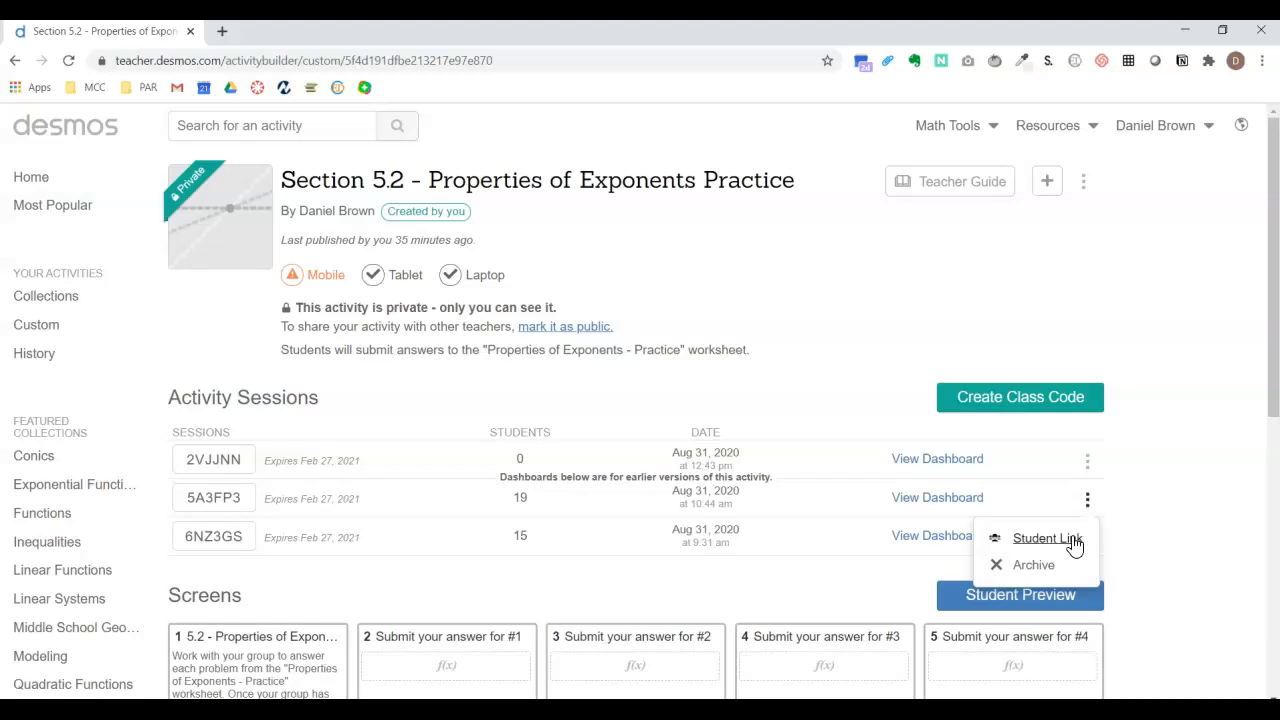
click(1047, 539)
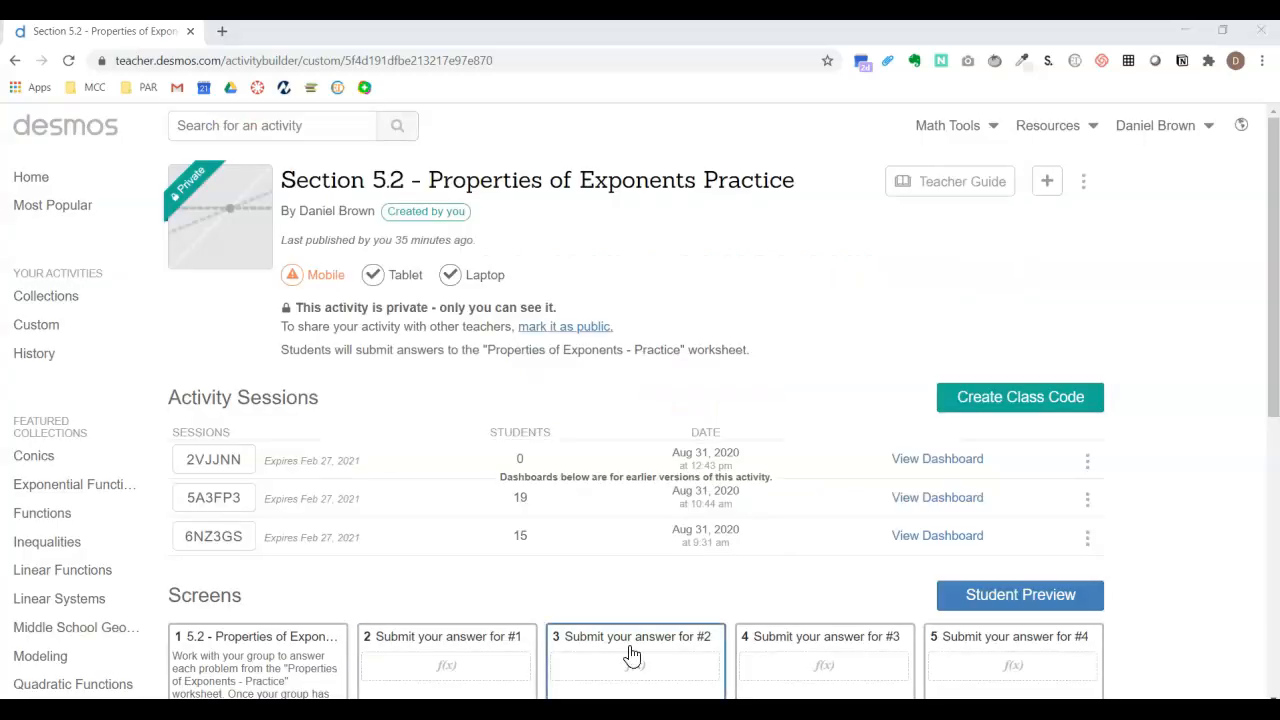
click(983, 129)
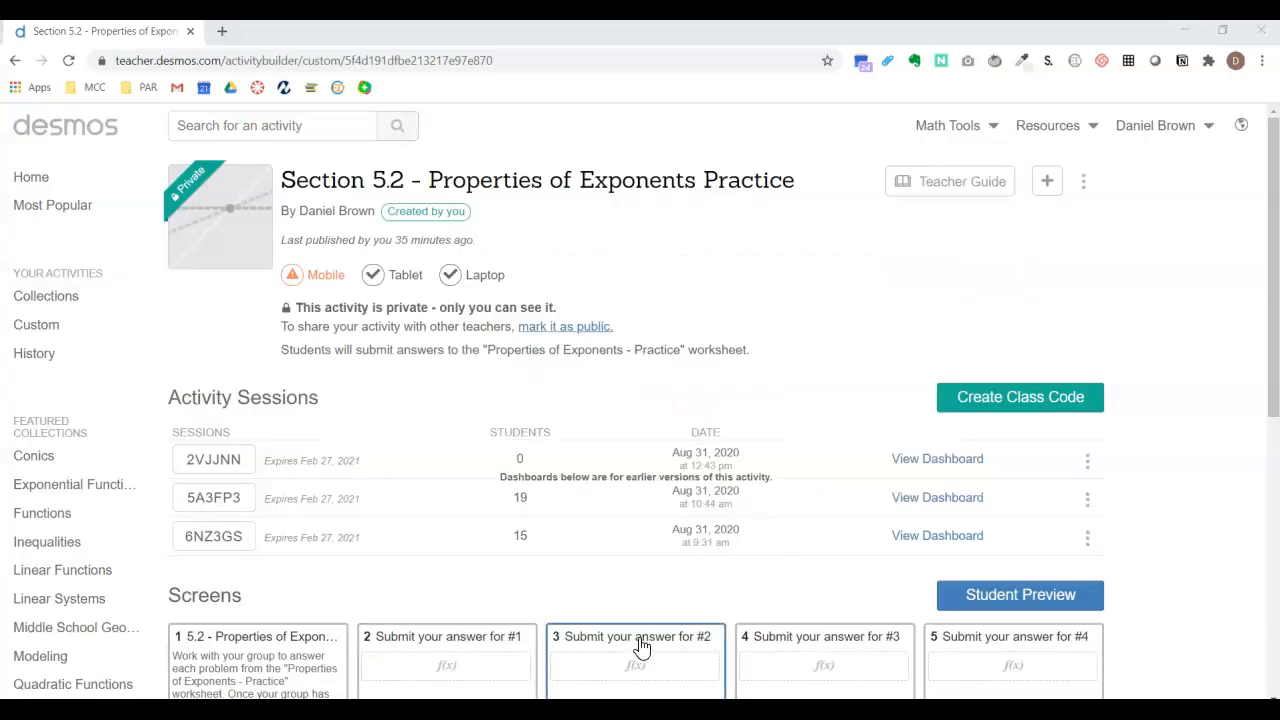
- Open the dashboard of the 19-student session and dismiss the student join instructions
click(921, 509)
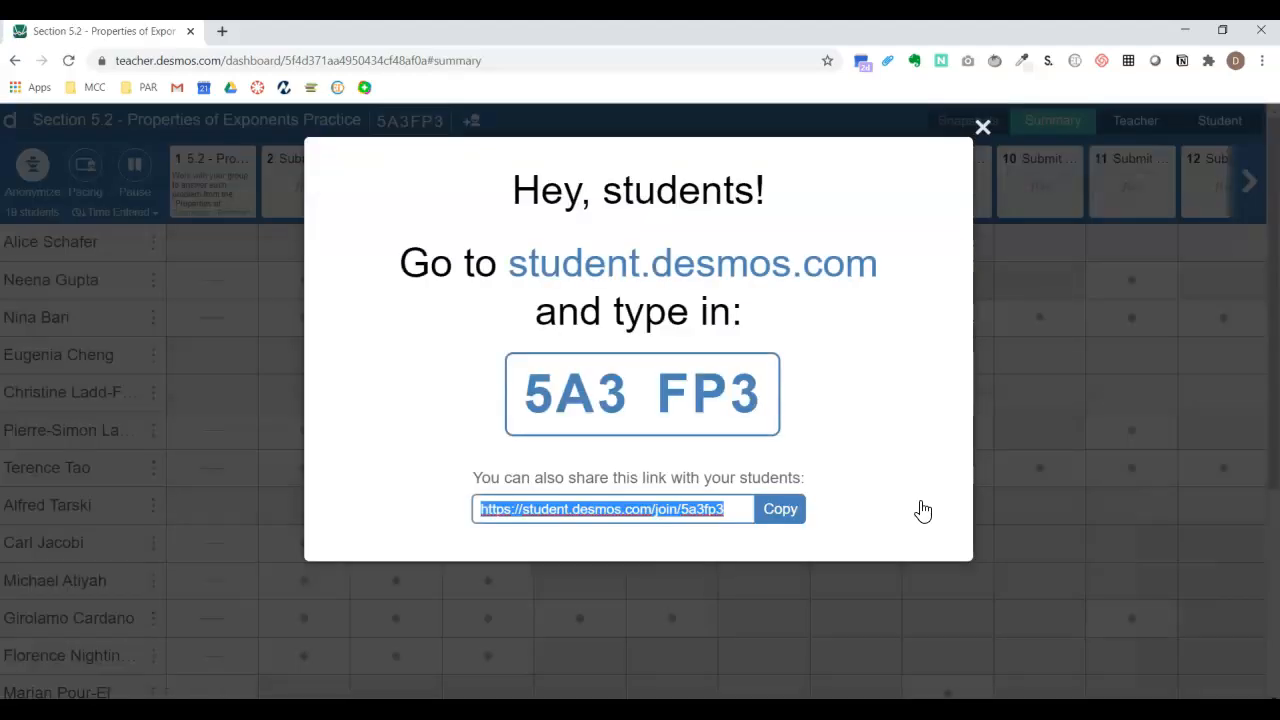
click(982, 130)
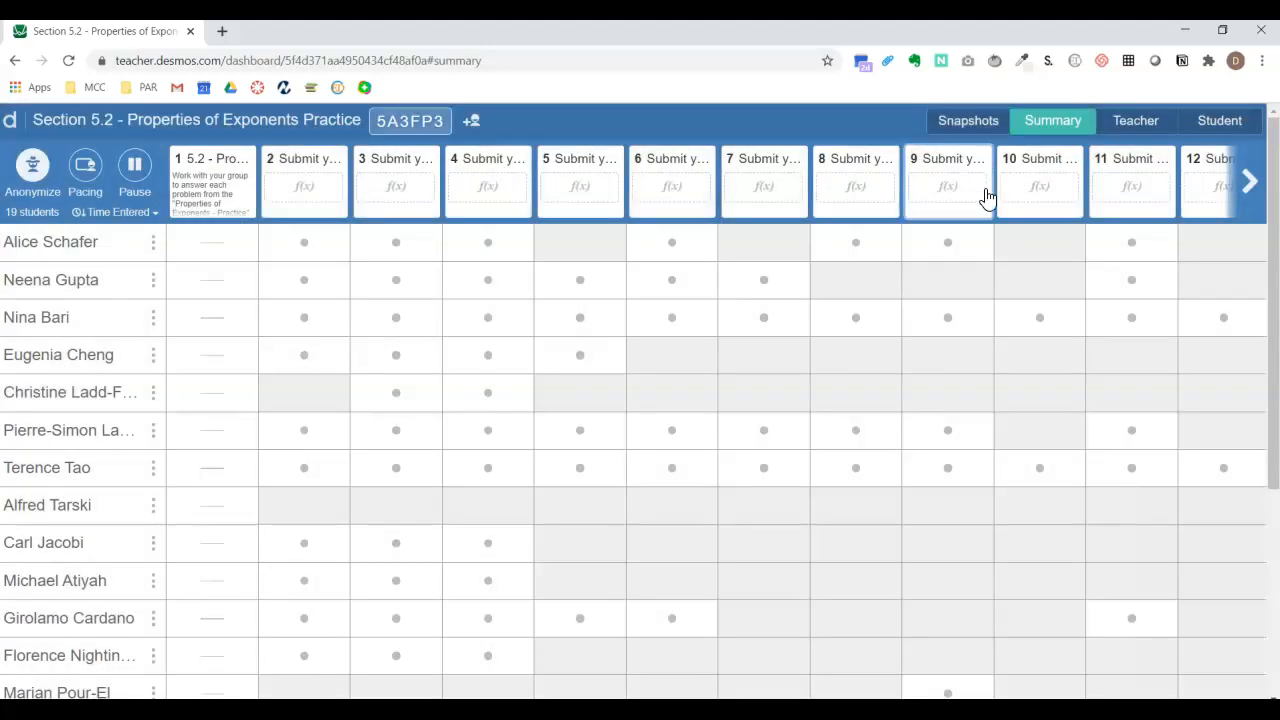
click(32, 172)
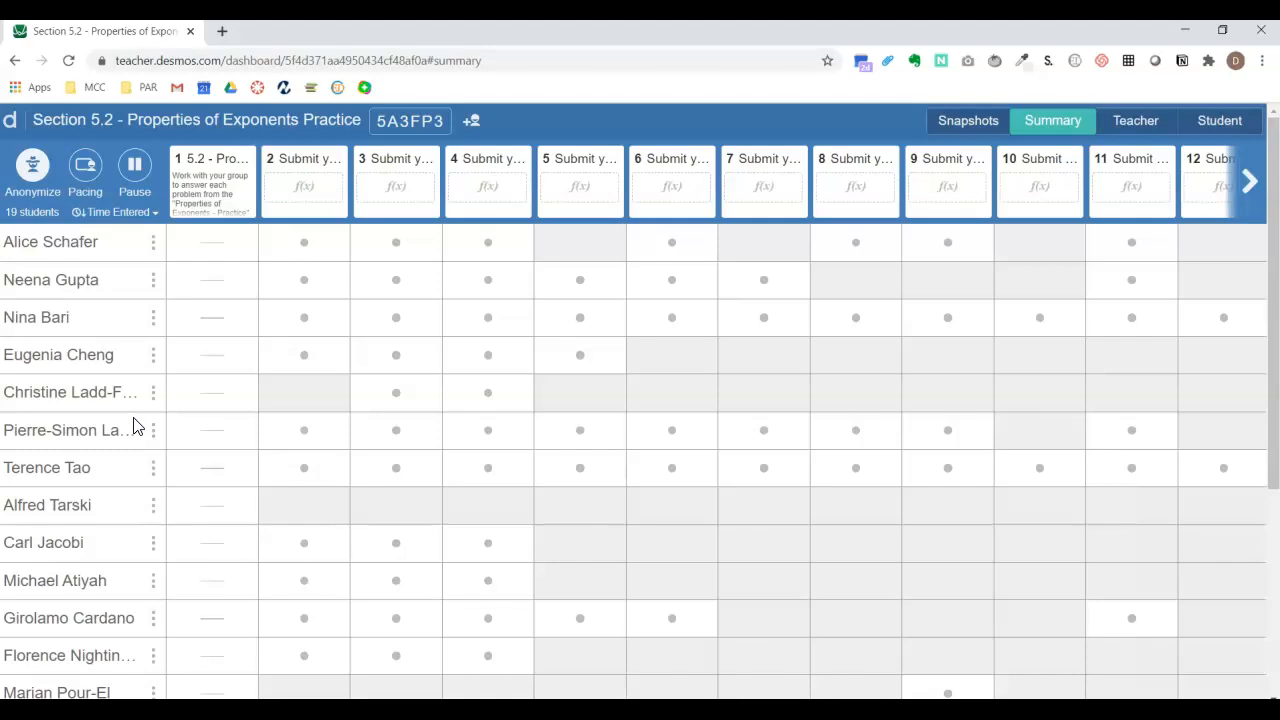
- Examine the first student's answer for #1 and the seventh student's answer for #3
click(329, 258)
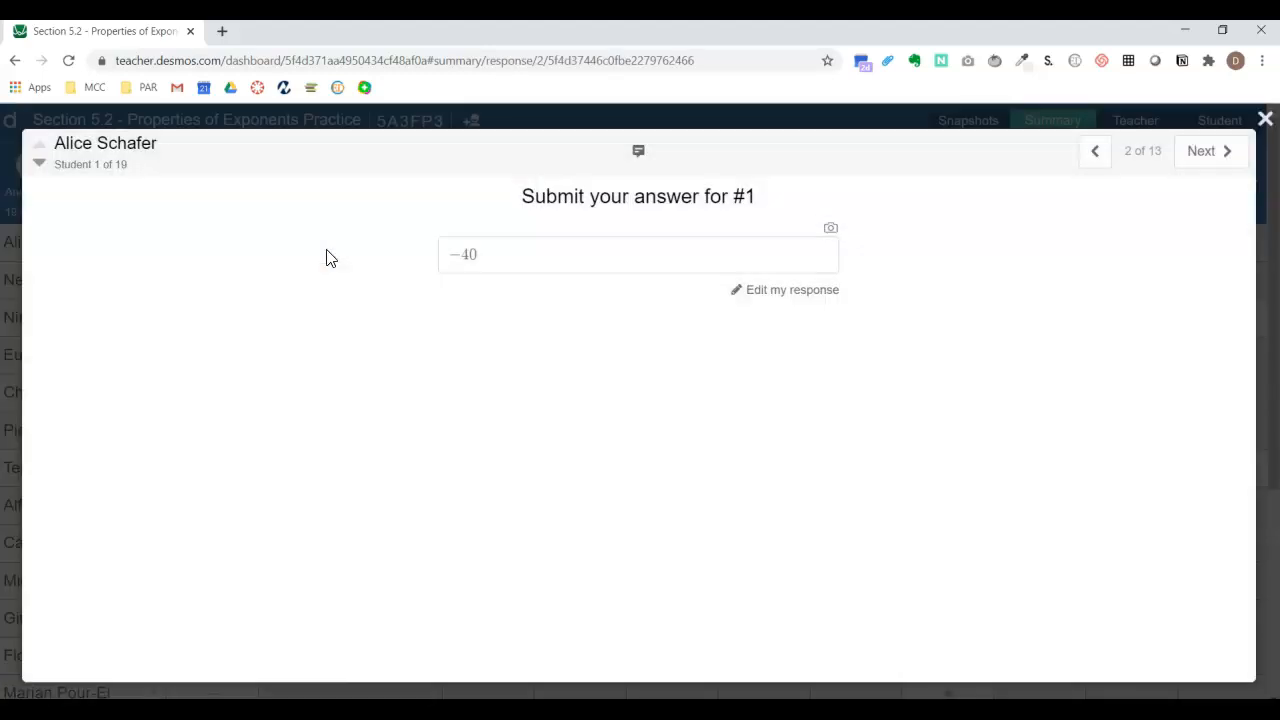
click(1265, 119)
click(482, 470)
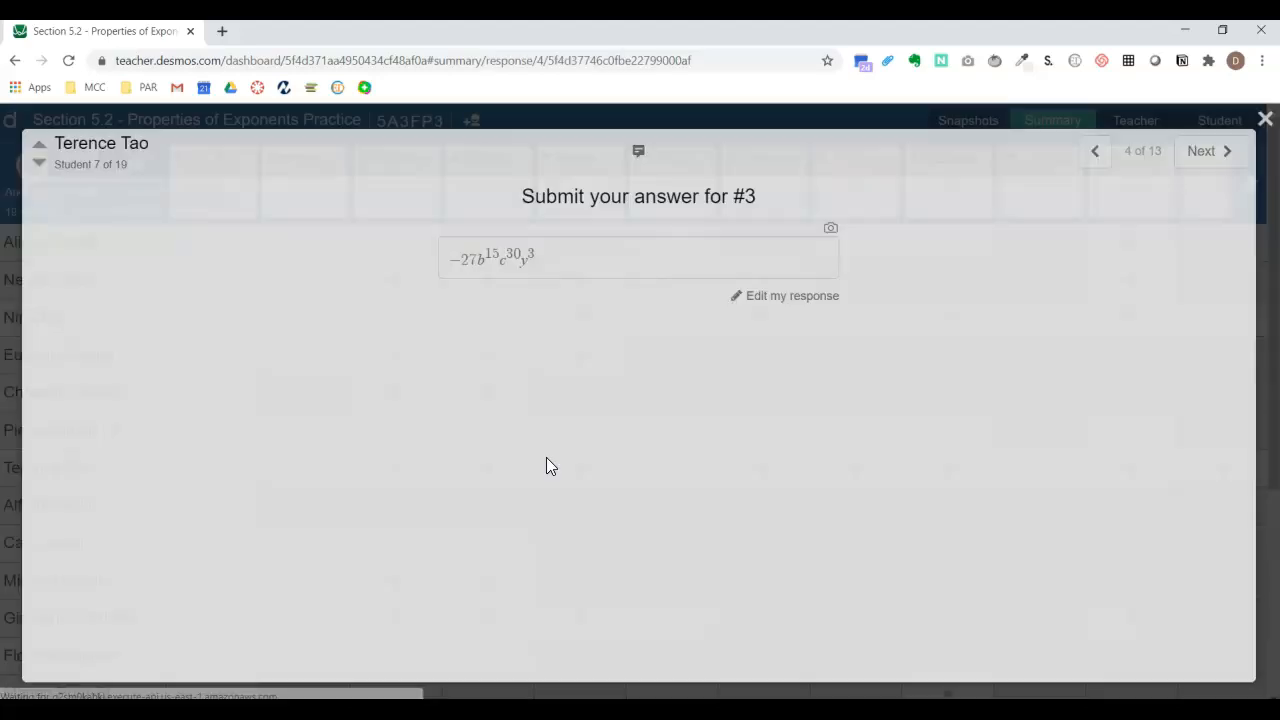
click(1265, 119)
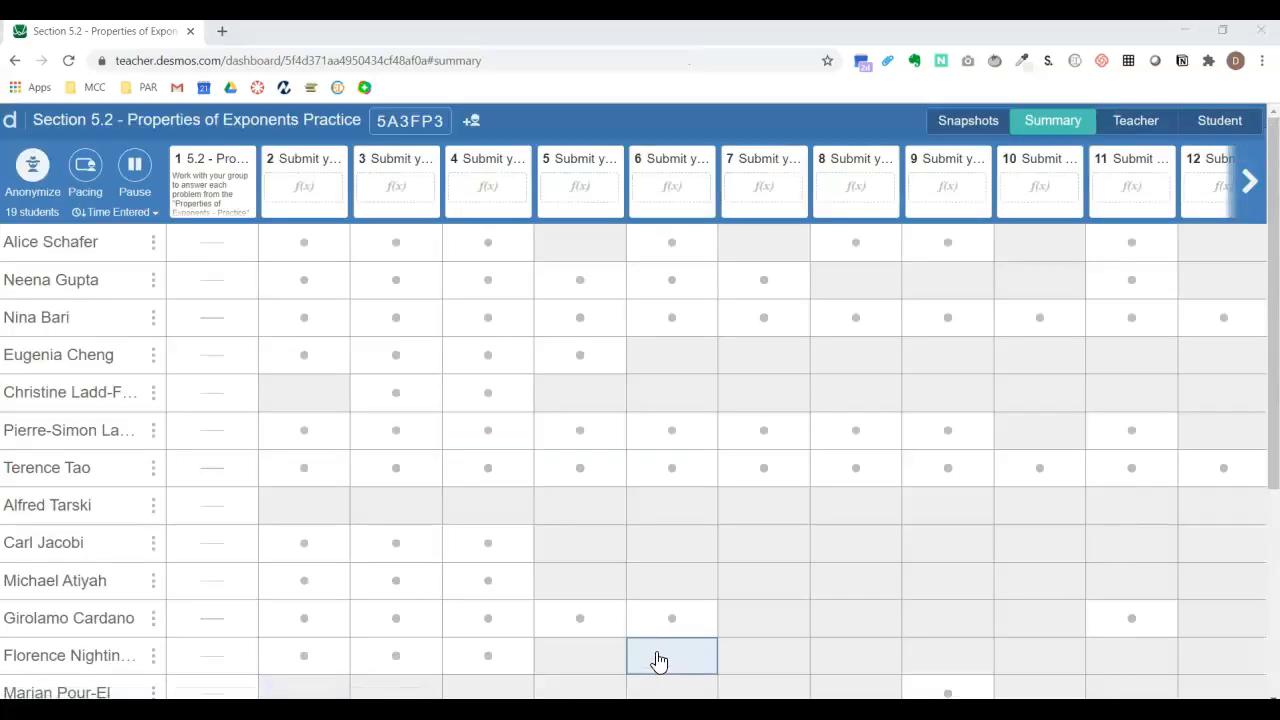
- In the teacher view, examine the summary of student answers to #3 grouped by expression
click(1130, 126)
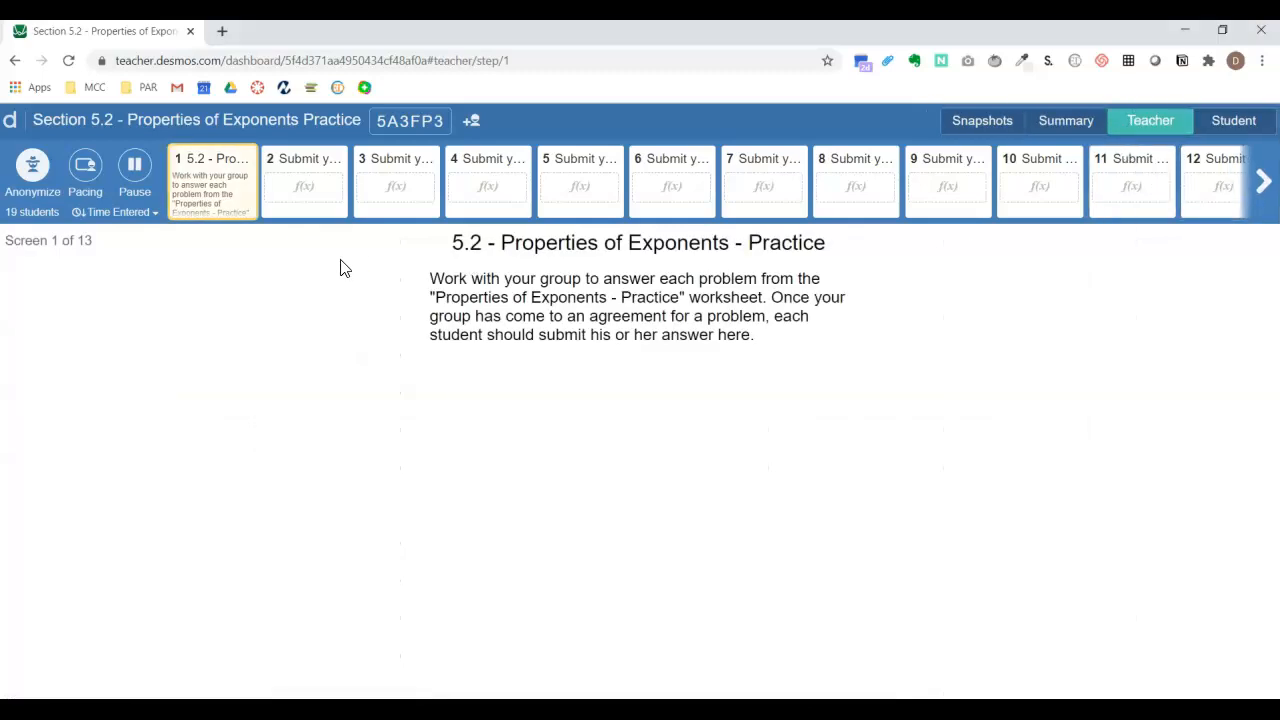
click(466, 194)
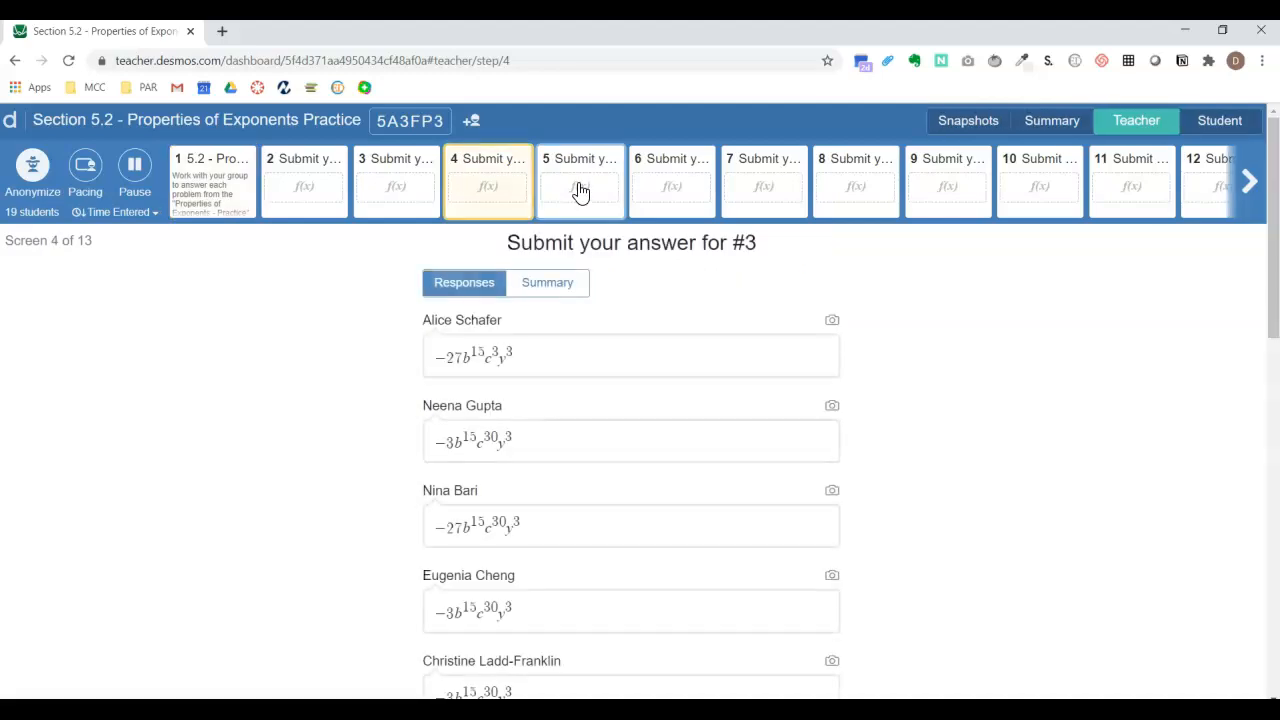
click(568, 290)
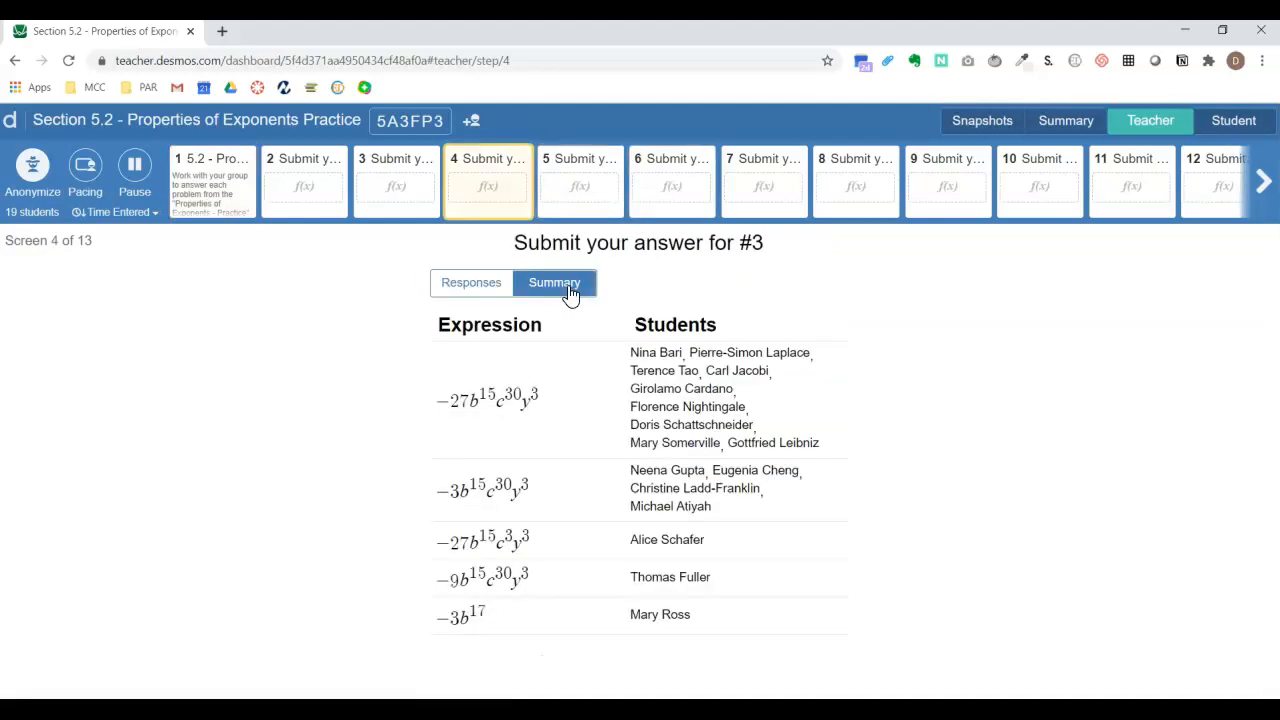
- Examine the summary of student answers to #5 grouped by expression
click(661, 205)
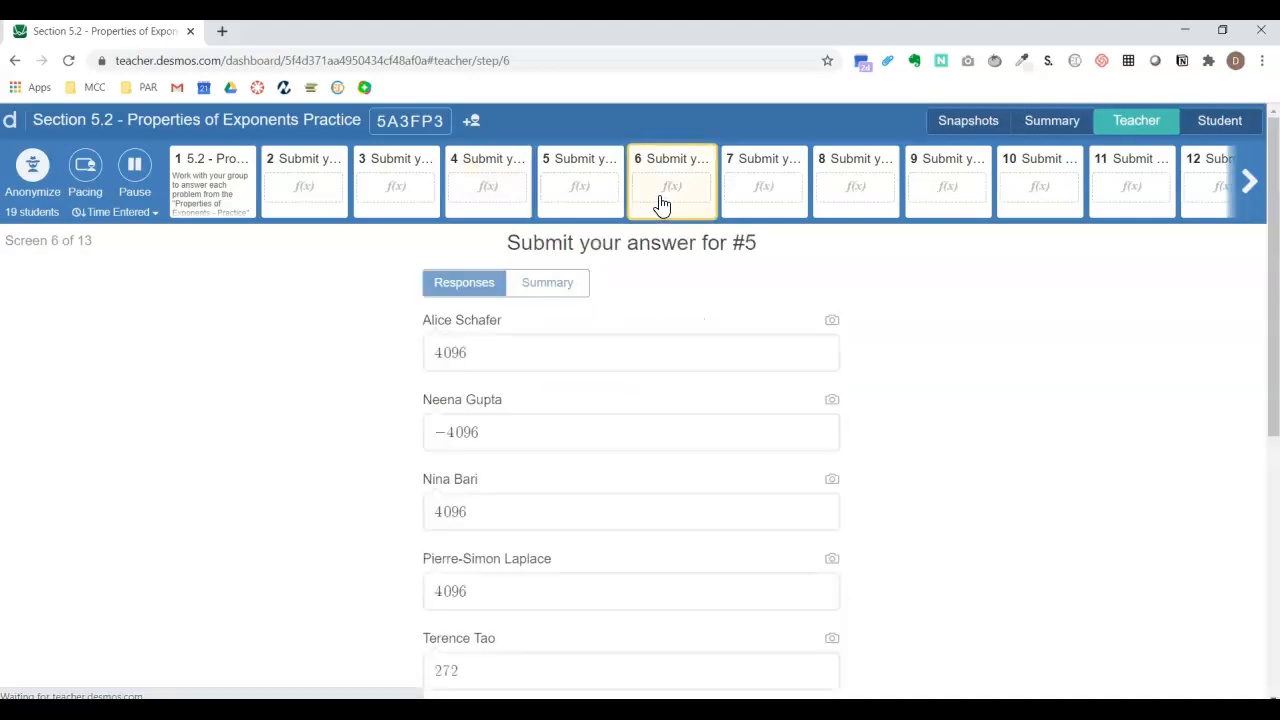
click(568, 285)
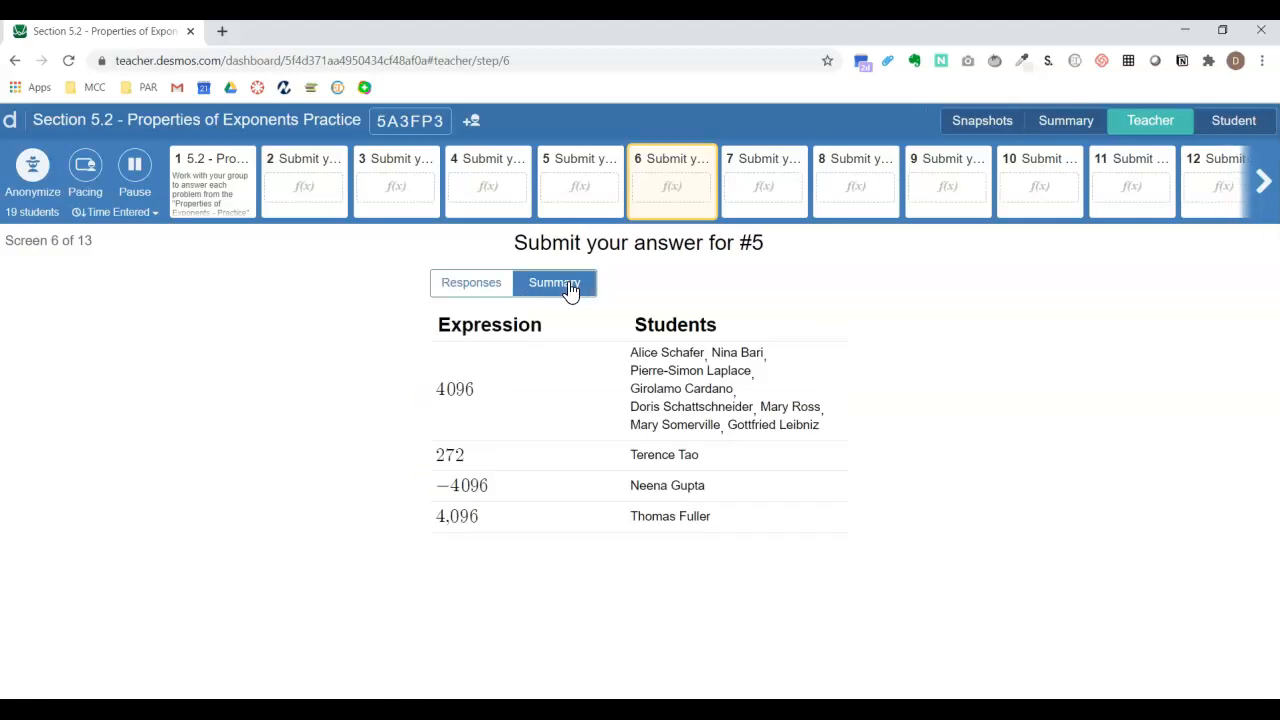
click(155, 702)
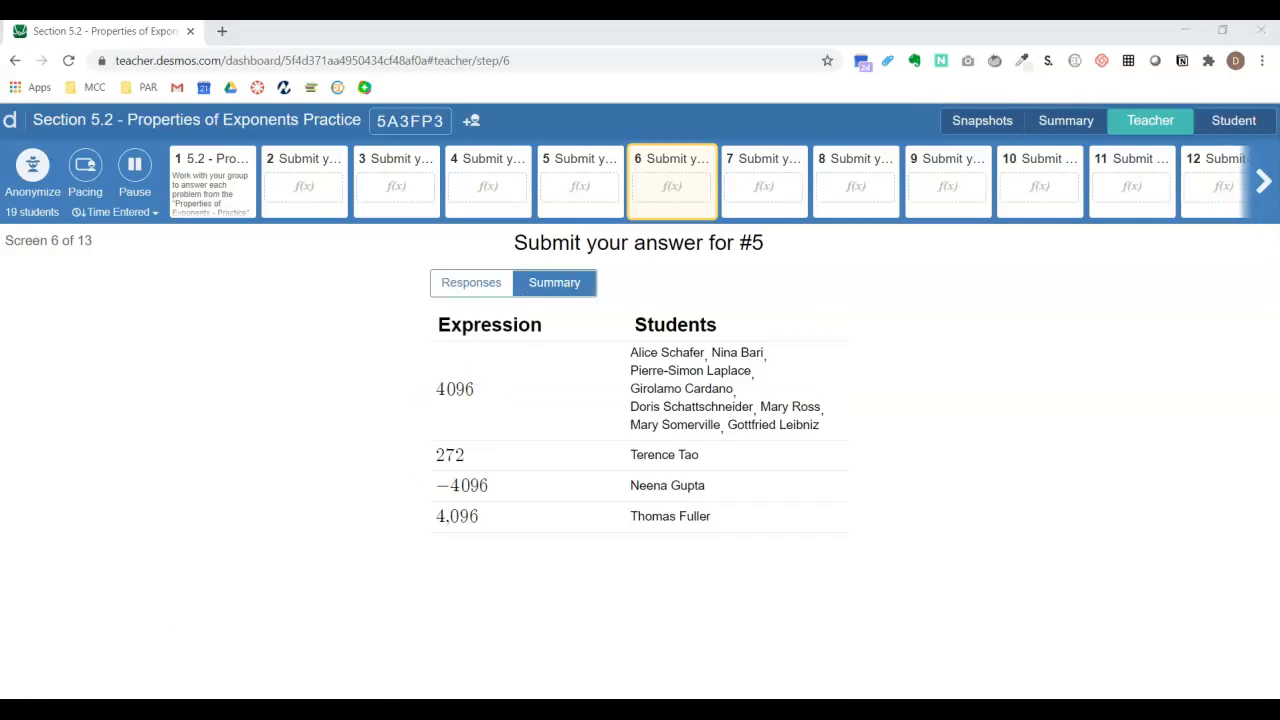